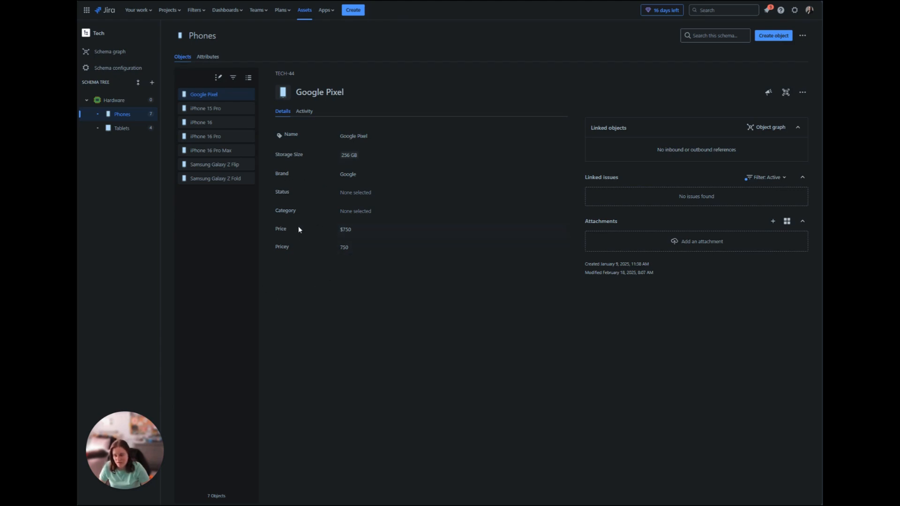
Compare the Price and Pricey values of the Google Pixel phone object.
left_click_drag(356, 225, 336, 226)
left_click(353, 247)
left_click_drag(349, 247, 335, 246)
left_click(379, 306)
Review the type values of the Phones object type's Price and Pricey attributes and the type values offered for a new attribute.
left_click(208, 60)
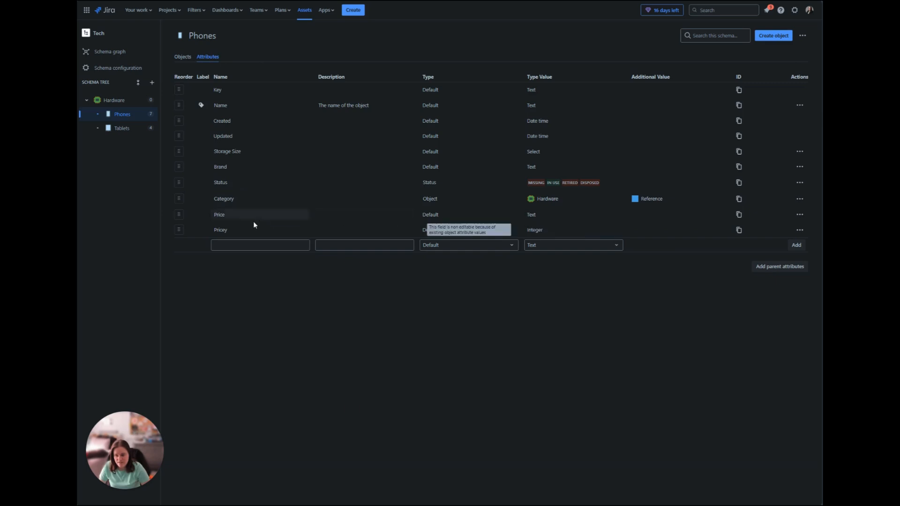
mouse_move(559, 229)
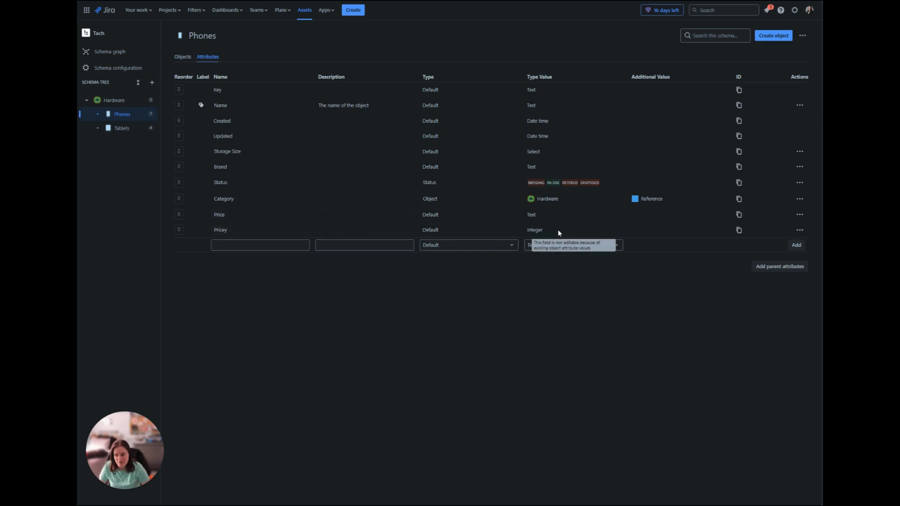
left_click(258, 246)
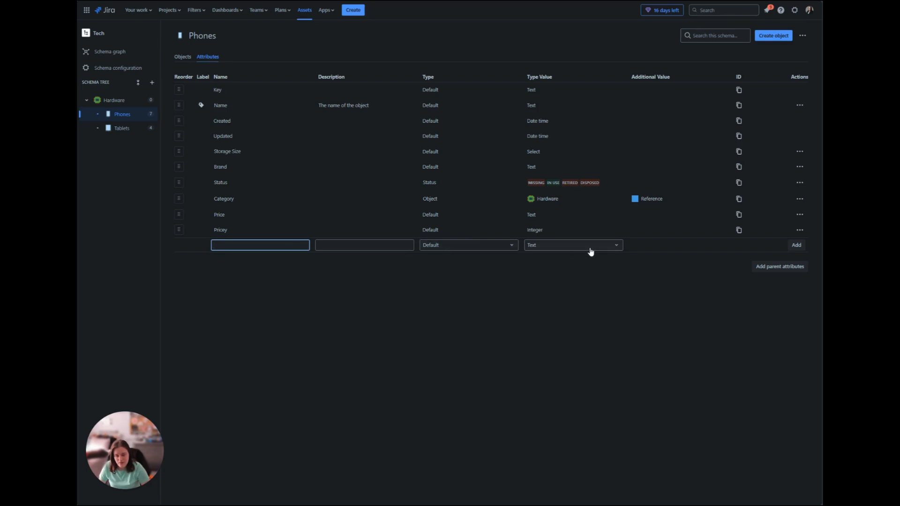
left_click(615, 248)
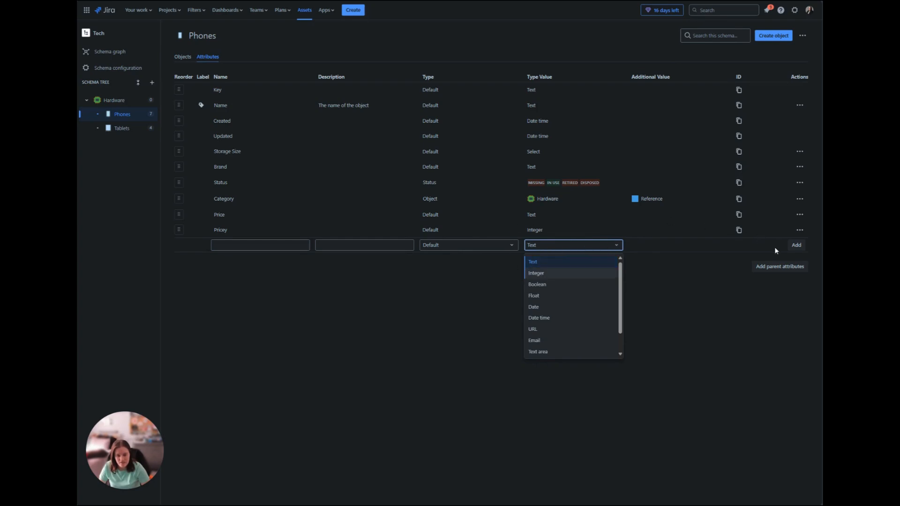
left_click(711, 347)
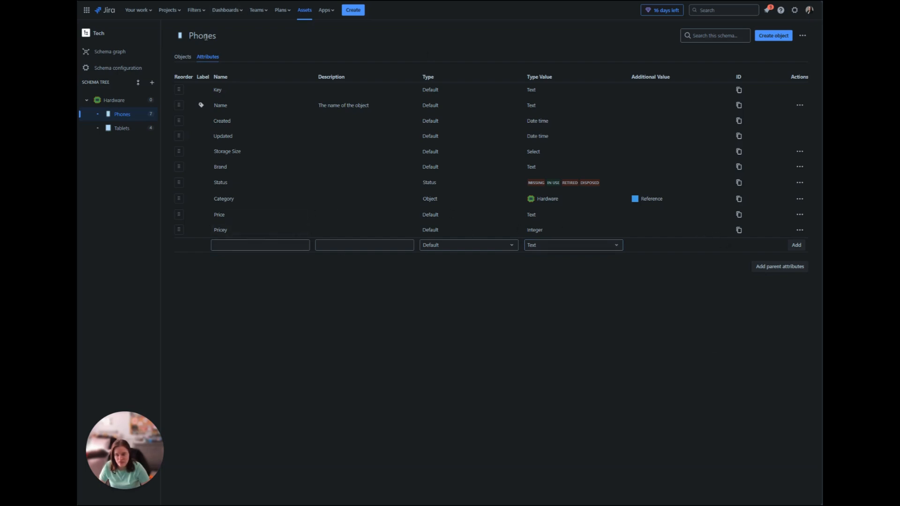
Inspect the currency symbol in the Google Pixel object's Price value without changing it.
left_click(183, 56)
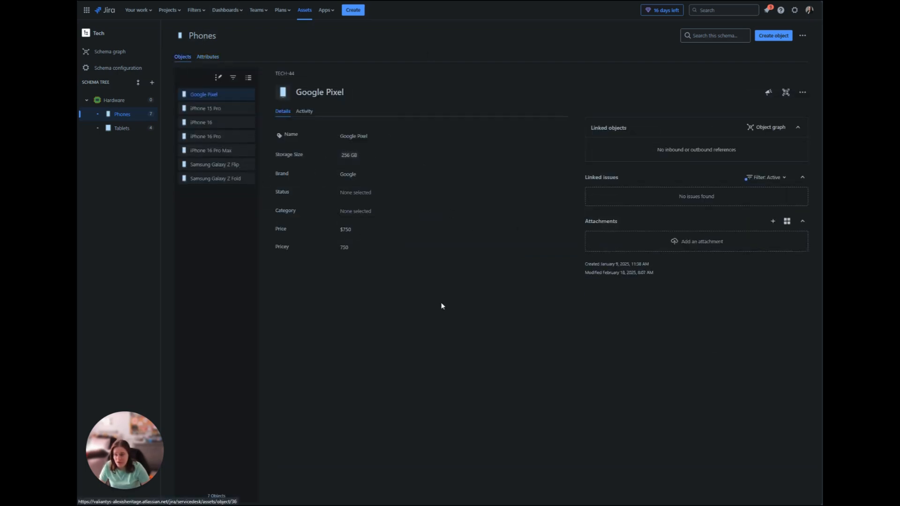
left_click(345, 230)
left_click_drag(343, 230, 339, 230)
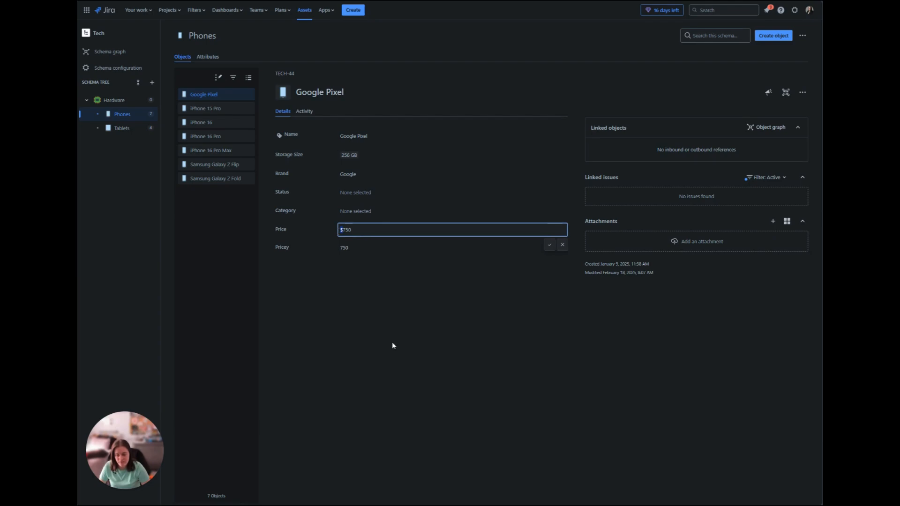
left_click(384, 317)
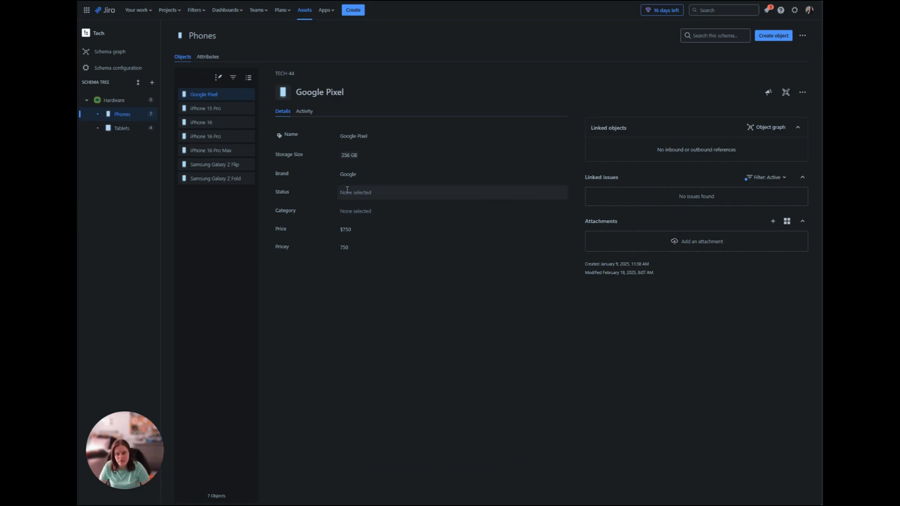
Open the custom fields administration page in the Jira issue settings.
left_click(794, 10)
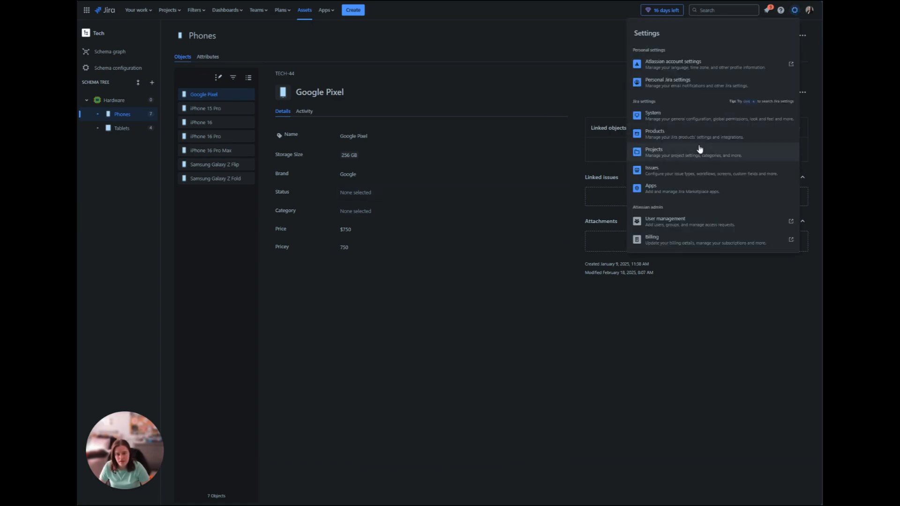
left_click(675, 167)
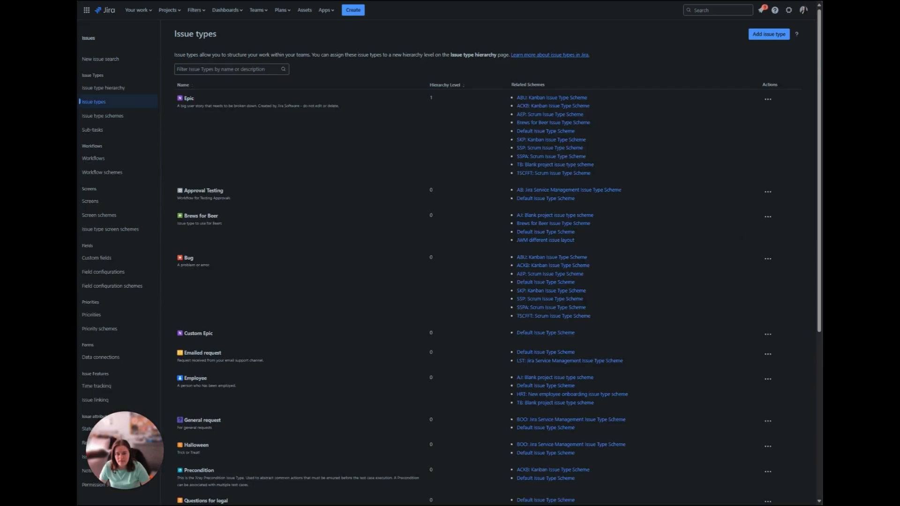
left_click(99, 259)
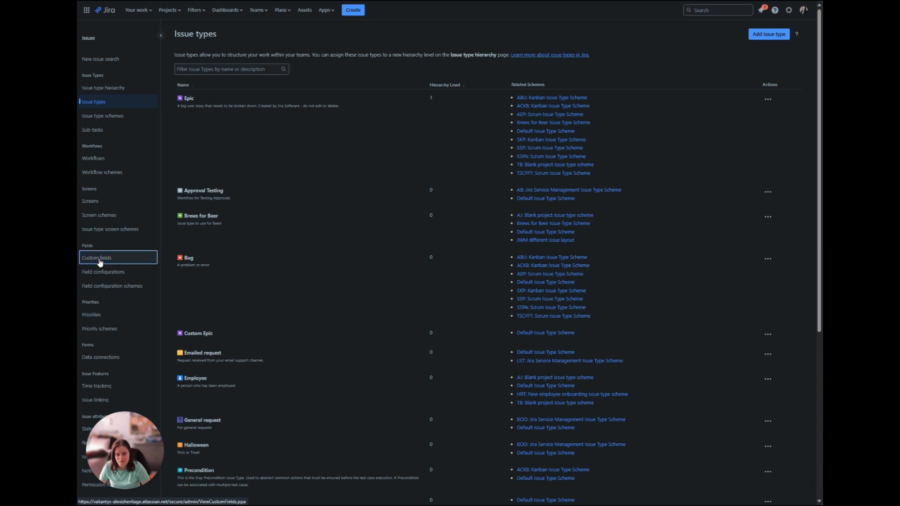
left_click(788, 39)
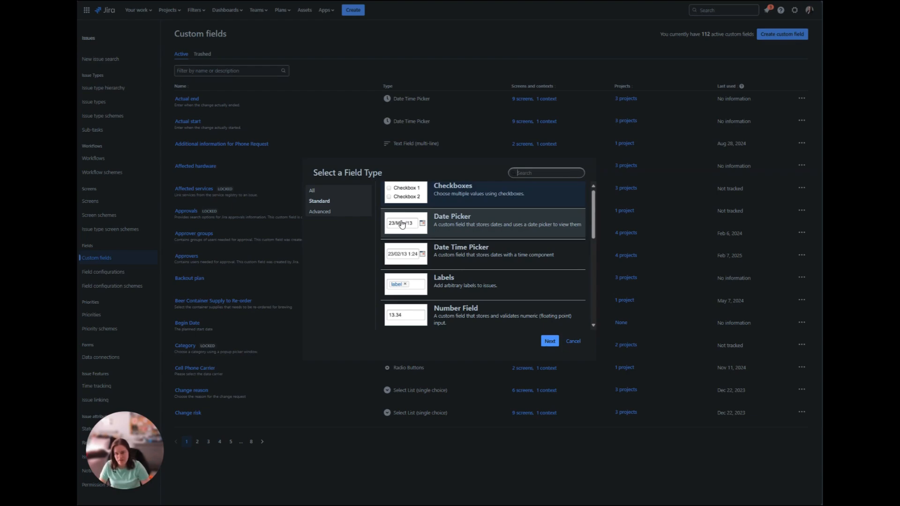
left_click(314, 195)
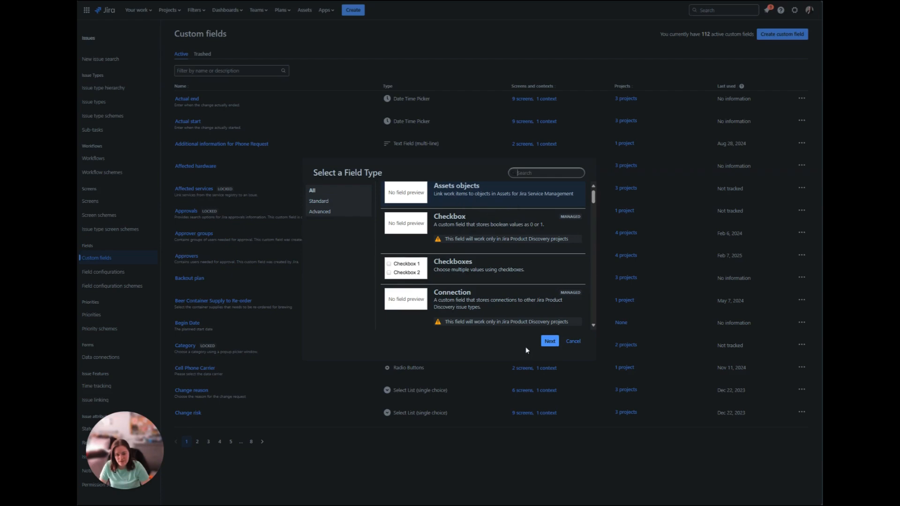
left_click(550, 341)
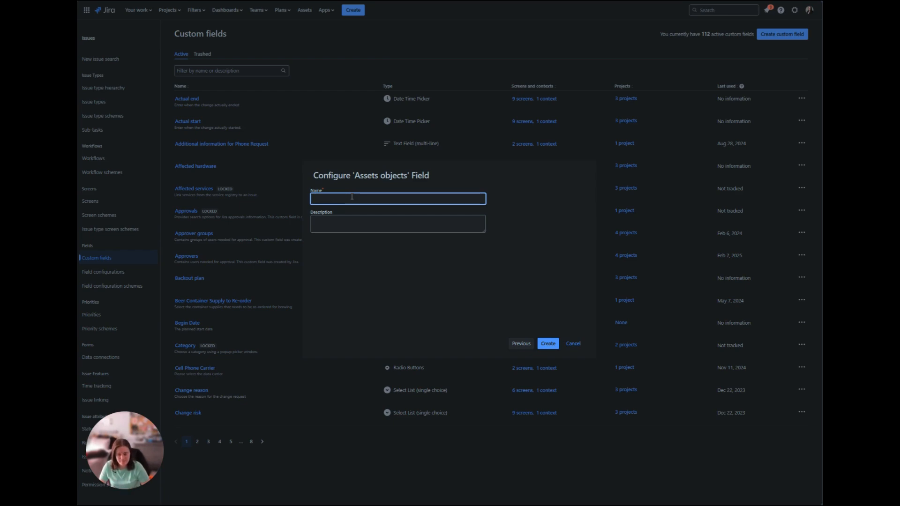
left_click(573, 344)
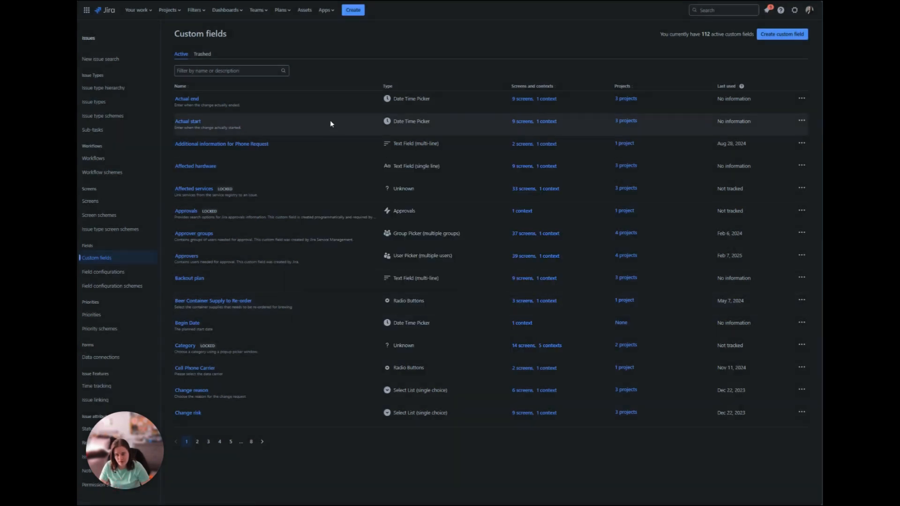
Filter the custom fields by "Phone" and open the Assets object field configuration of Phone Selection for editing.
left_click(248, 71)
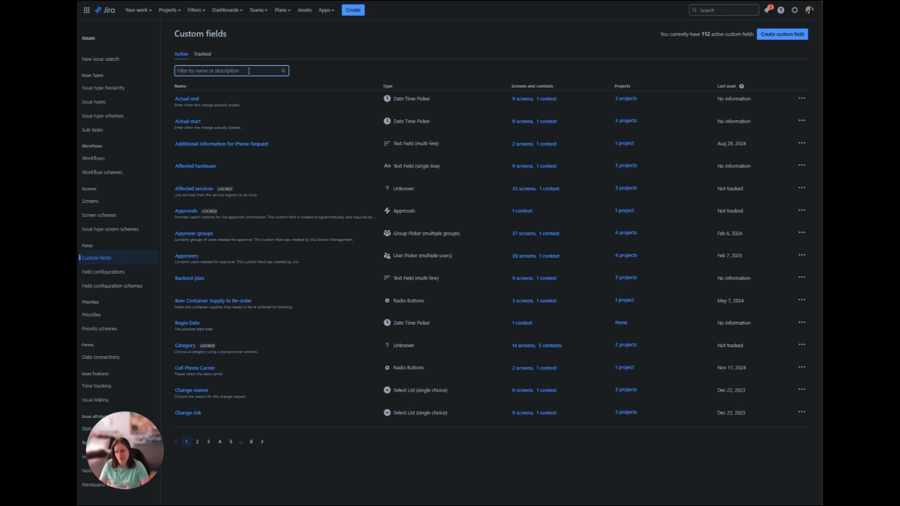
type("Phone")
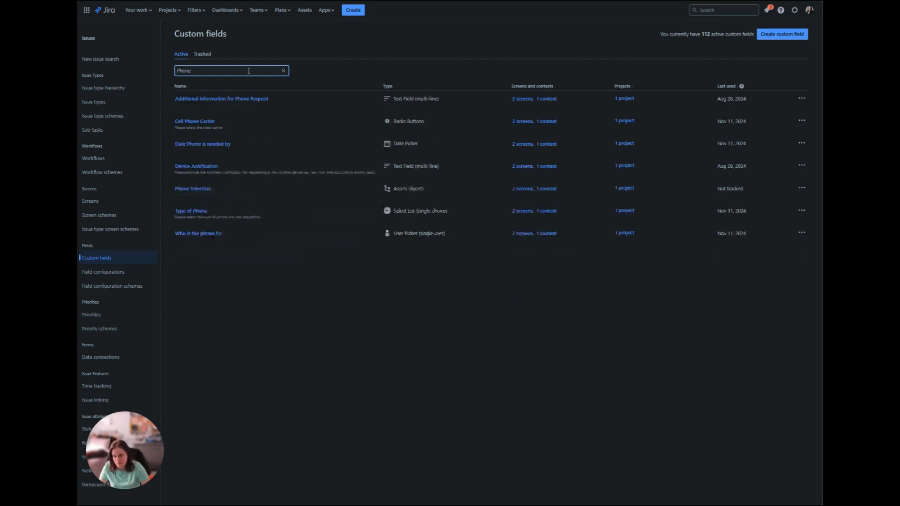
left_click(547, 189)
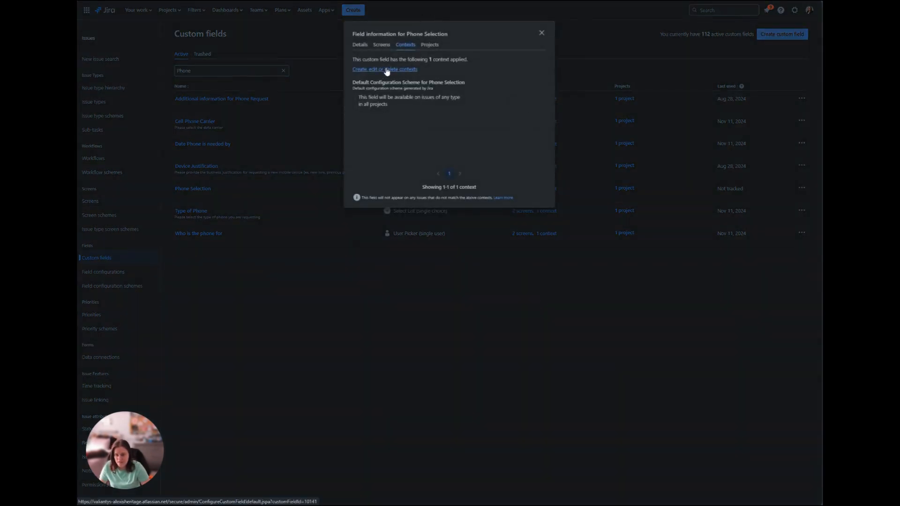
left_click(389, 74)
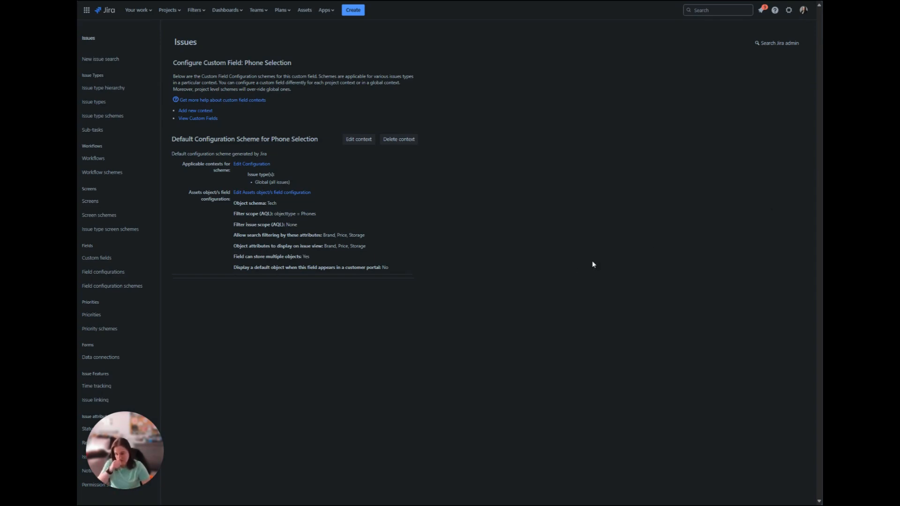
left_click(301, 193)
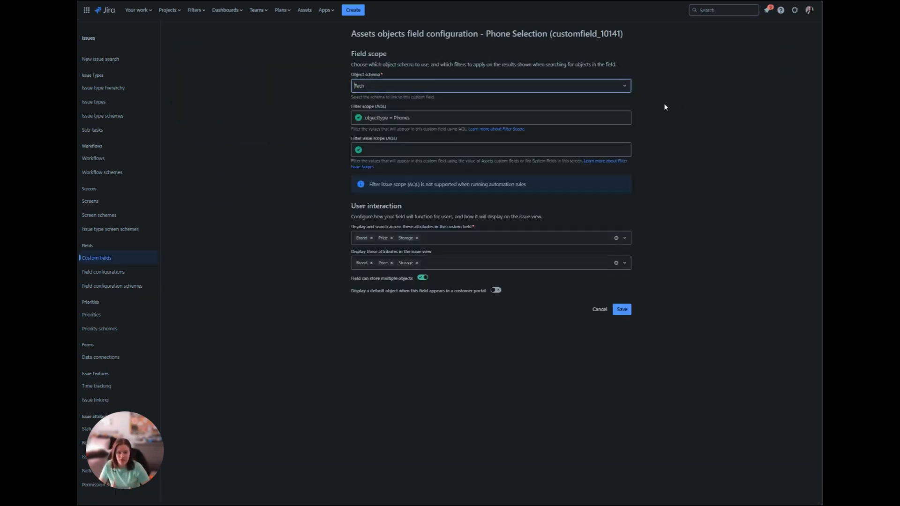
Select Tech as the object schema for the Phone Selection field and save its configuration.
left_click(415, 88)
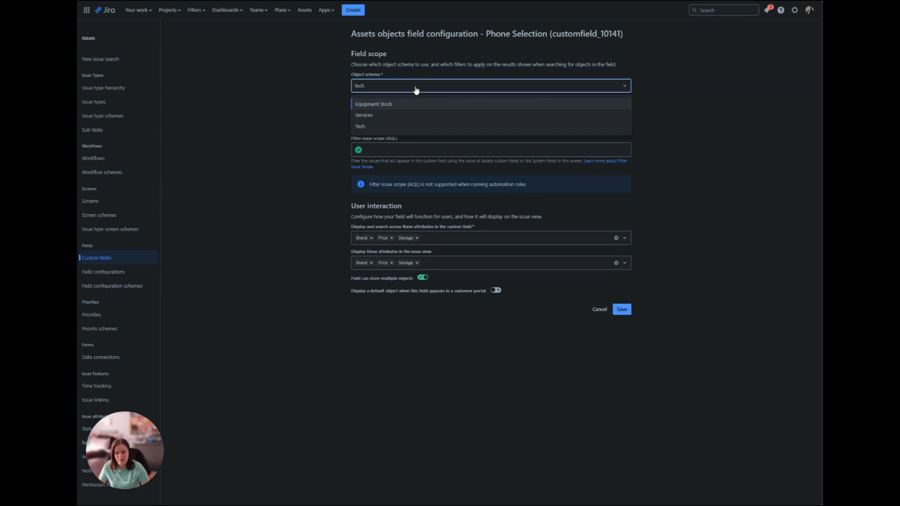
left_click(365, 126)
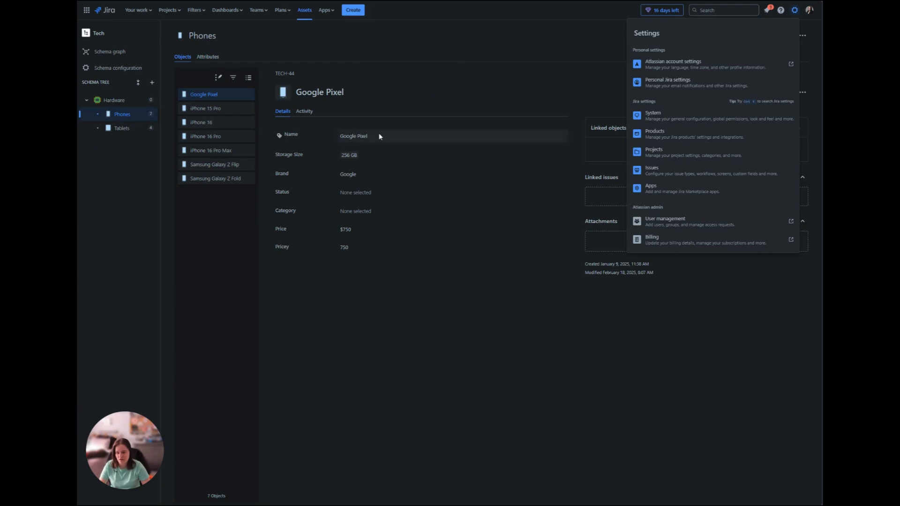
left_click_drag(346, 138, 340, 139)
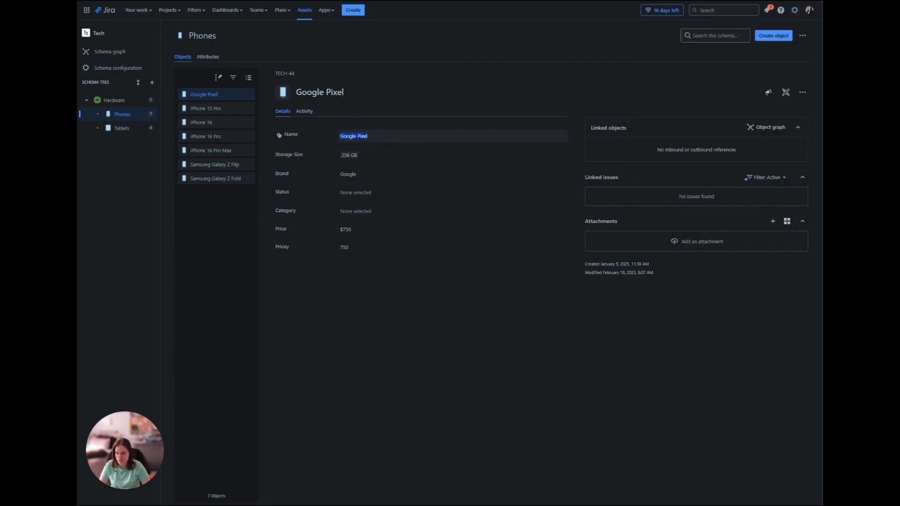
left_click(431, 1)
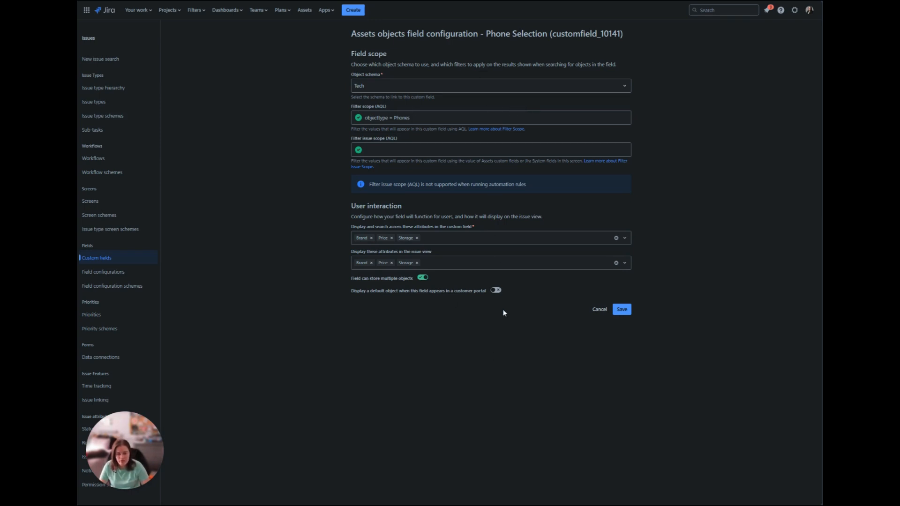
left_click(622, 310)
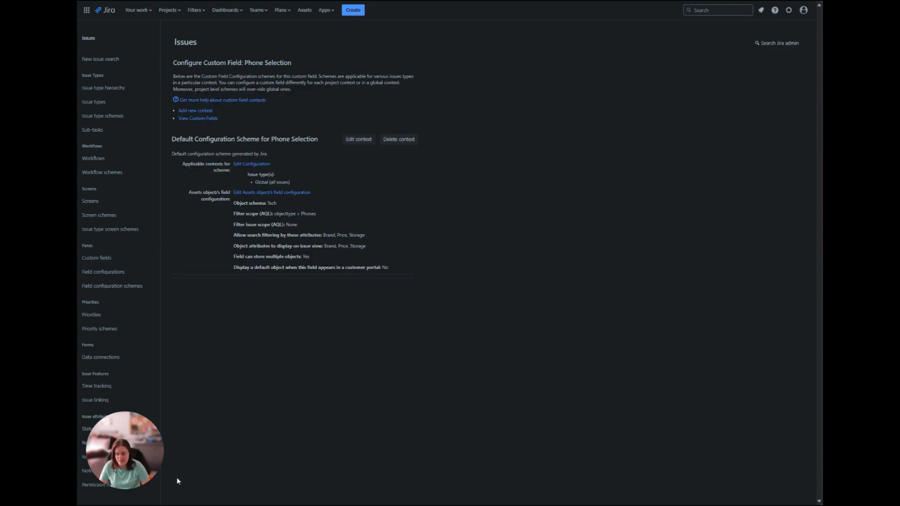
Filter the custom fields by "Tablet" and open the context configuration of the Tablet Selection field.
left_click(102, 259)
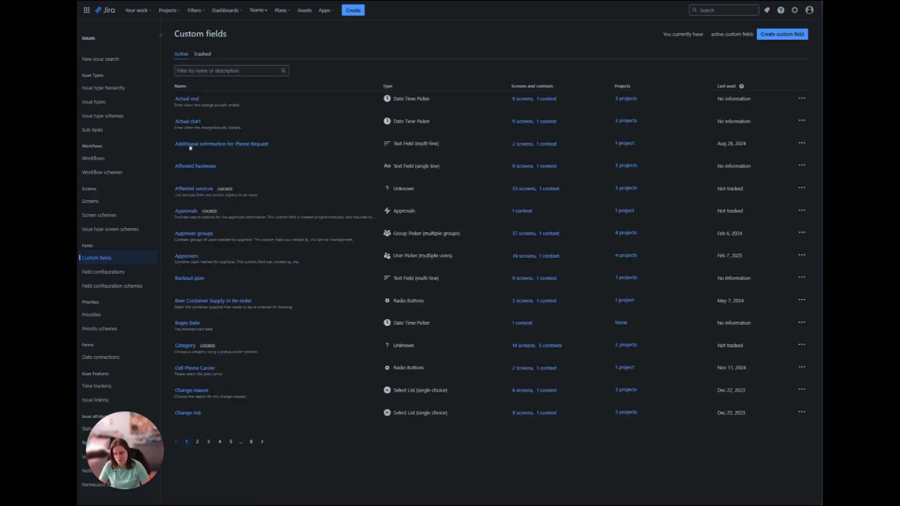
left_click(226, 72)
type("Tablet")
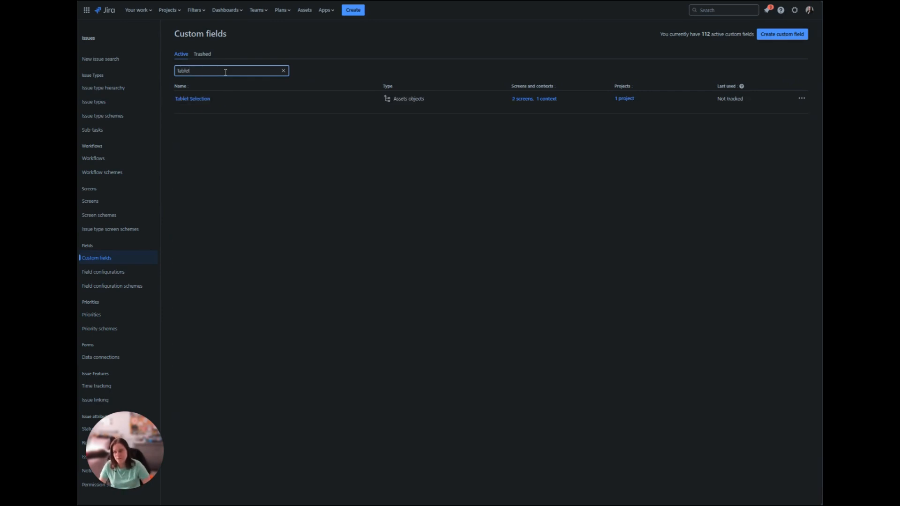
left_click(547, 99)
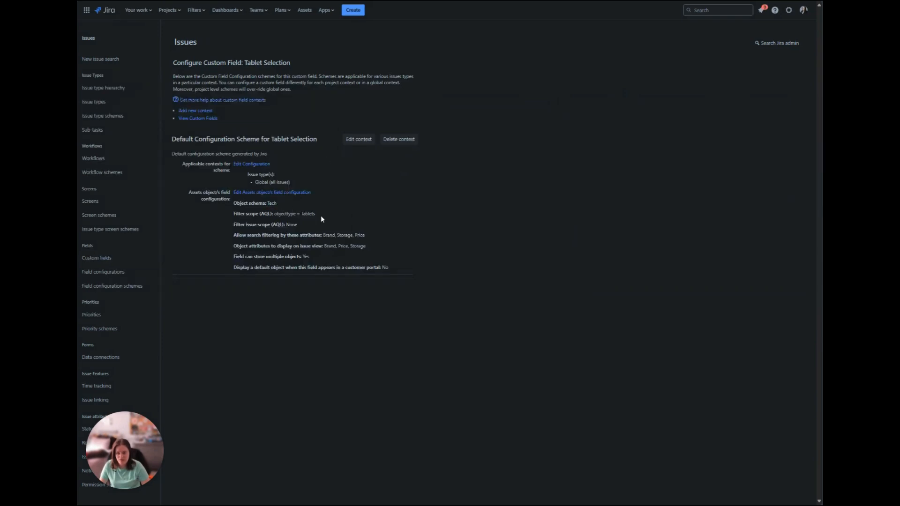
Examine the filter scope and the issue-view display attributes in the Tablet Selection configuration.
left_click_drag(316, 214, 301, 214)
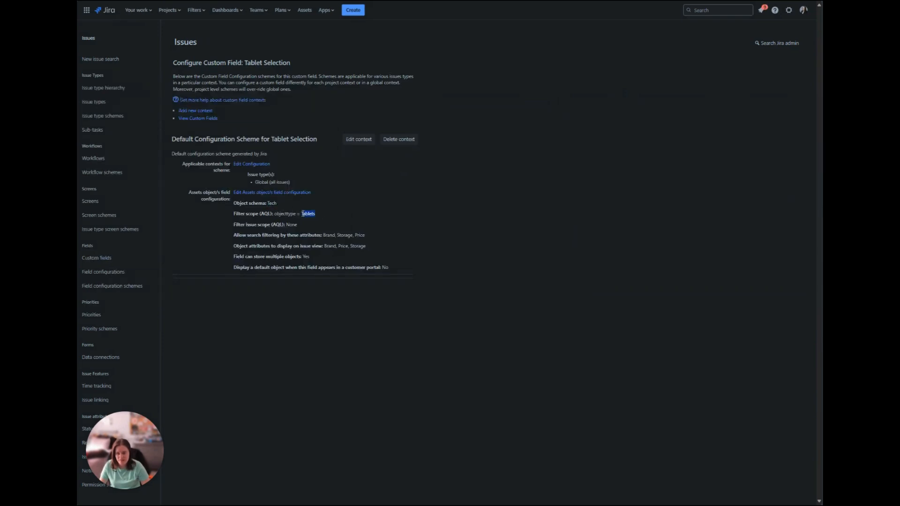
left_click(333, 217)
left_click_drag(323, 235, 364, 246)
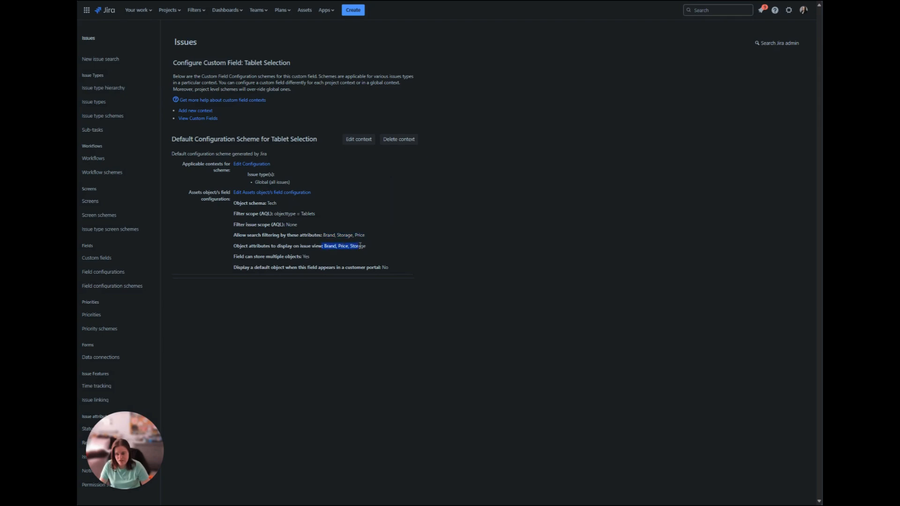
left_click(317, 255)
Return to the custom fields list.
left_click(116, 259)
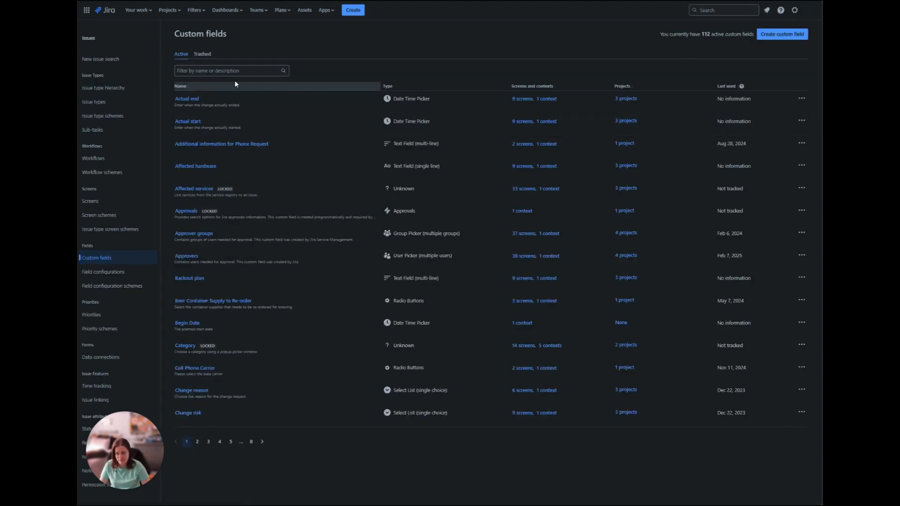
left_click(229, 71)
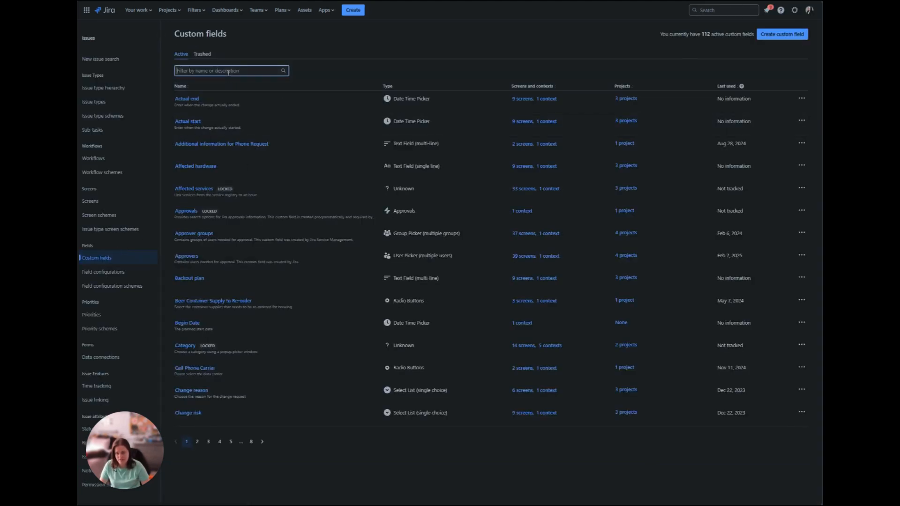
left_click(781, 41)
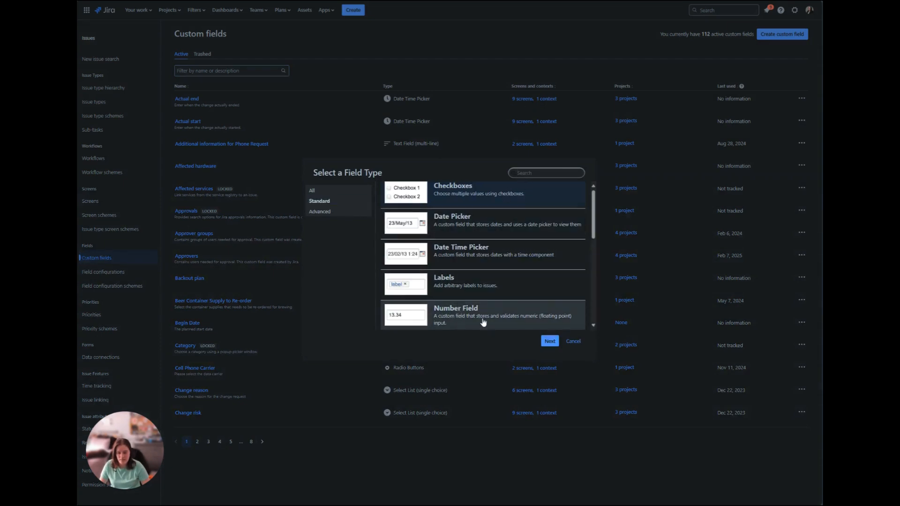
scroll(482, 322, "down", 1)
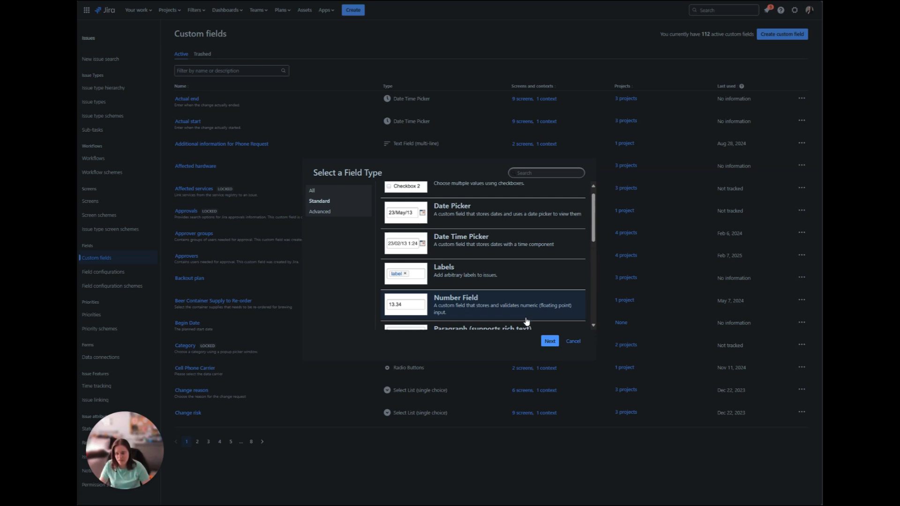
left_click(550, 341)
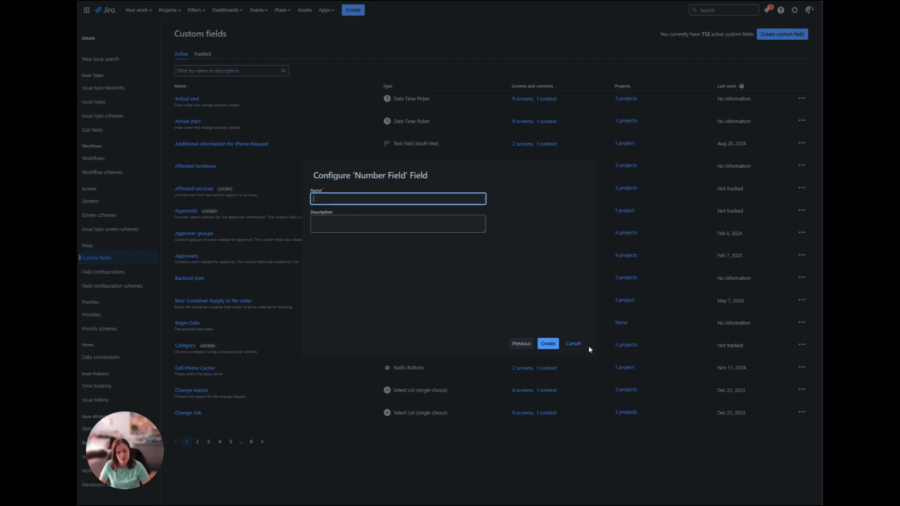
left_click(573, 344)
Filter the custom fields by "total" and open the context configuration of the Total Asset Price field.
left_click(204, 68)
type("total")
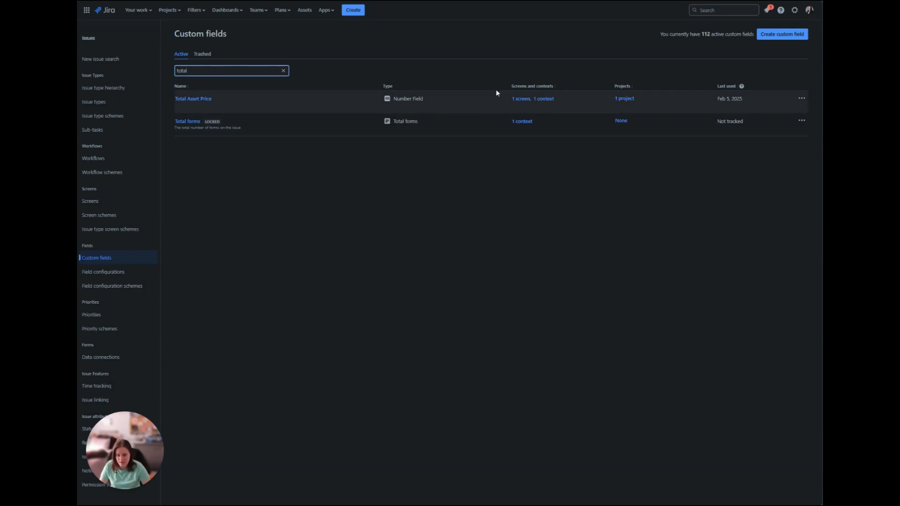
left_click(544, 100)
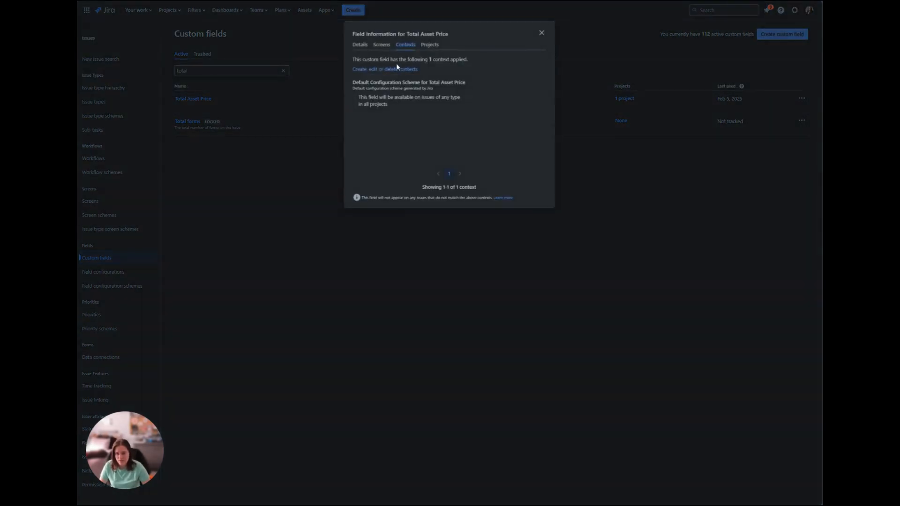
key("Return")
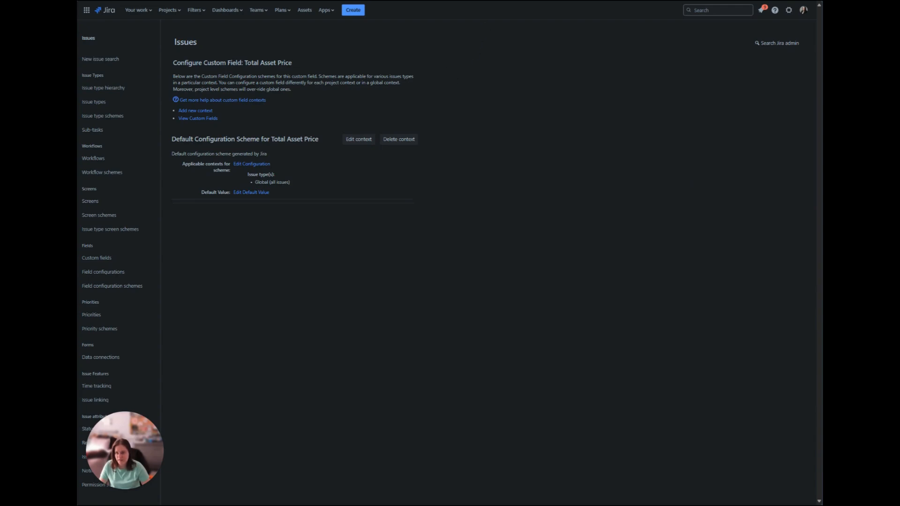
Switch to the acp-box project and open its Asset Testing for Price Sums service request type from the project settings.
left_click(300, 1)
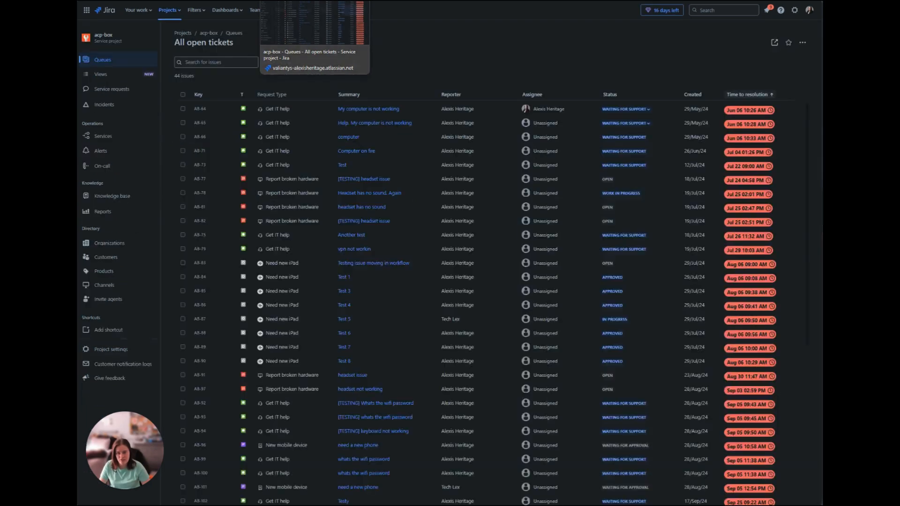
left_click(108, 349)
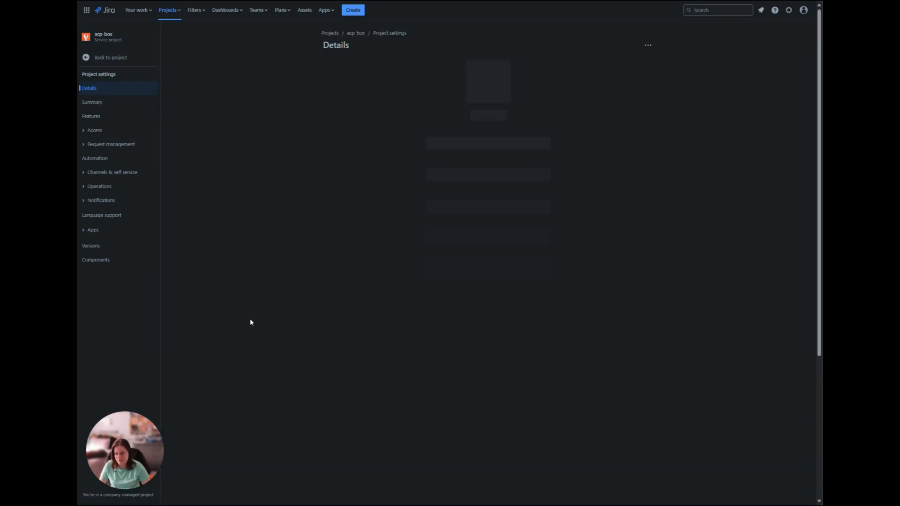
left_click(92, 146)
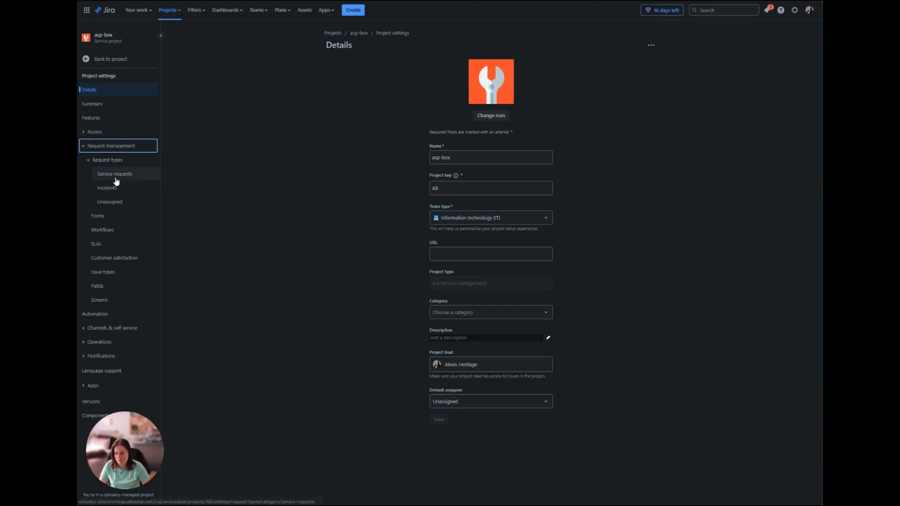
left_click(115, 177)
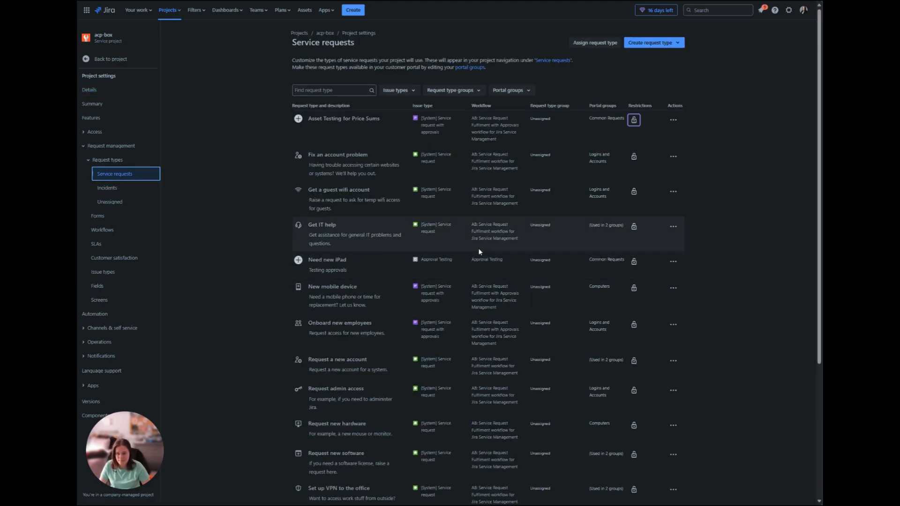
left_click(339, 120)
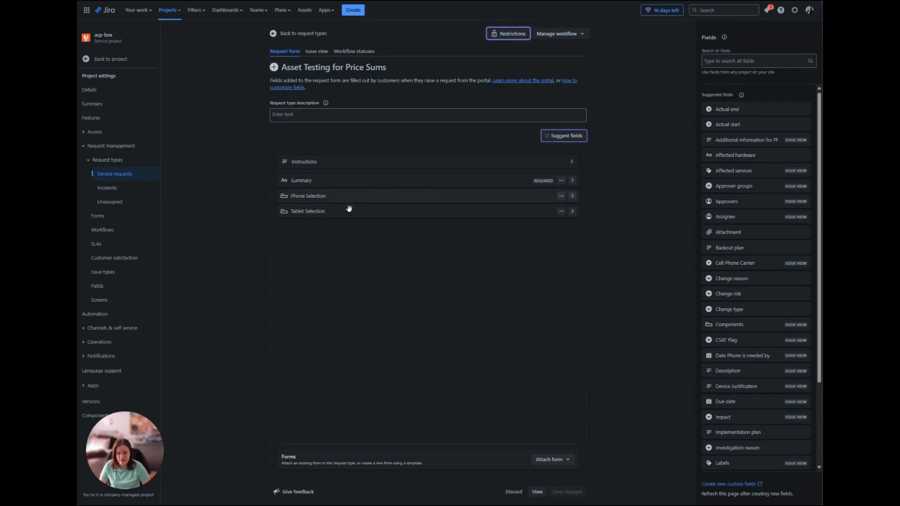
Remove the Phone Selection field from the Asset Testing for Price Sums request form.
left_click_drag(366, 200, 744, 160)
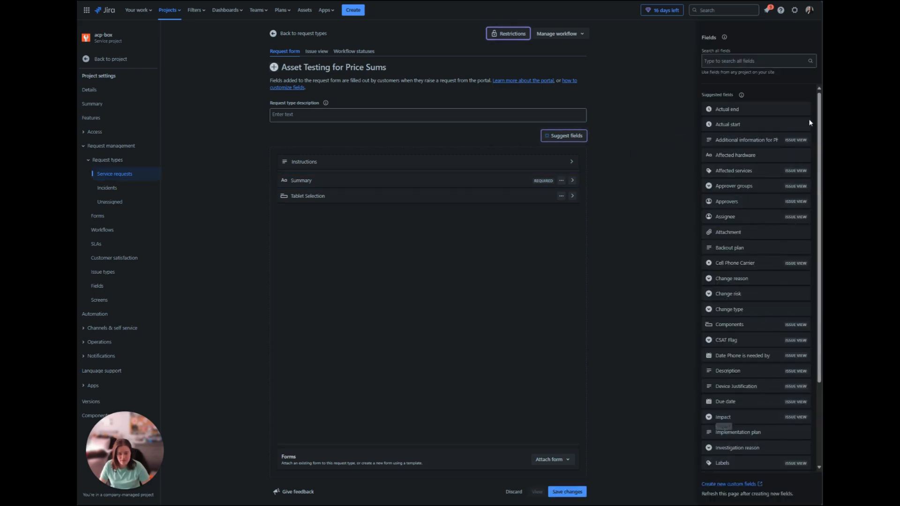
scroll(754, 347, "down", 1)
scroll(754, 349, "down", 1)
scroll(753, 370, "up", 2)
scroll(754, 370, "up", 2)
Search the fields for "Phone", add Phone Selection to the request form between Summary and Tablet Selection, and save the changes.
left_click(752, 60)
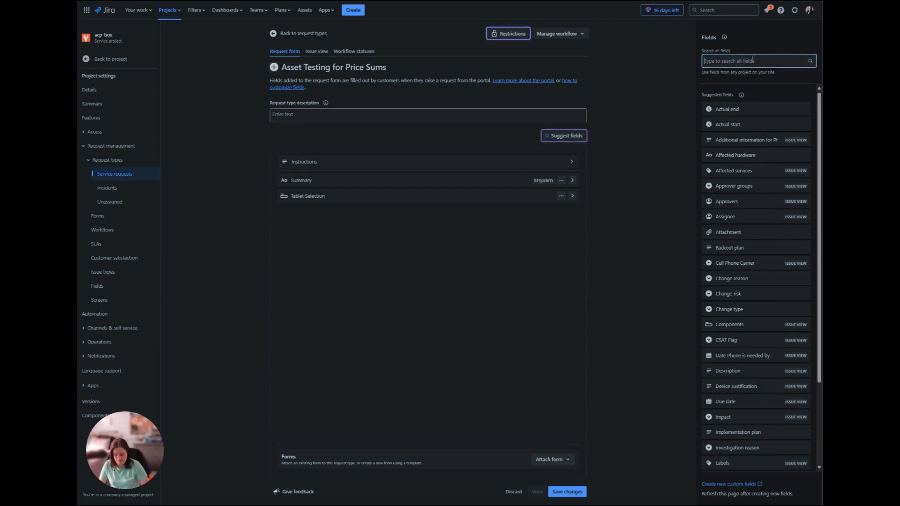
type("Phone")
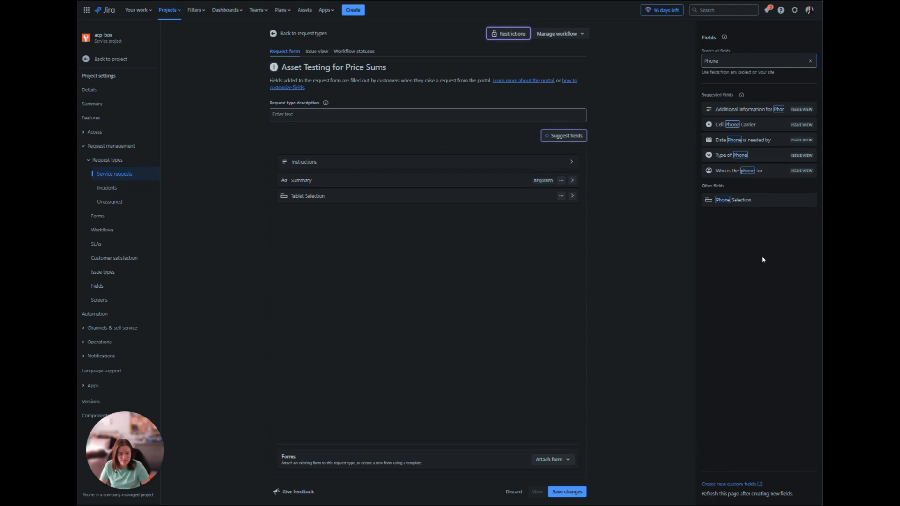
left_click_drag(757, 203, 367, 200)
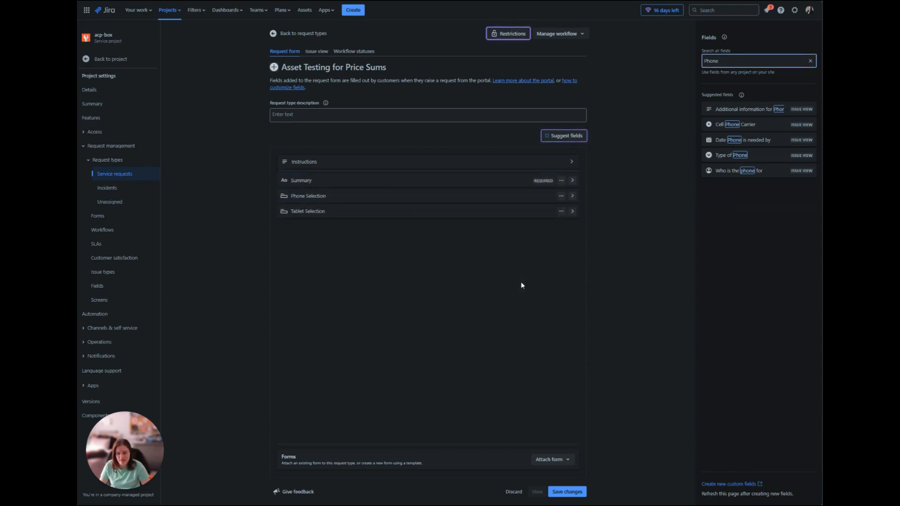
left_click(574, 492)
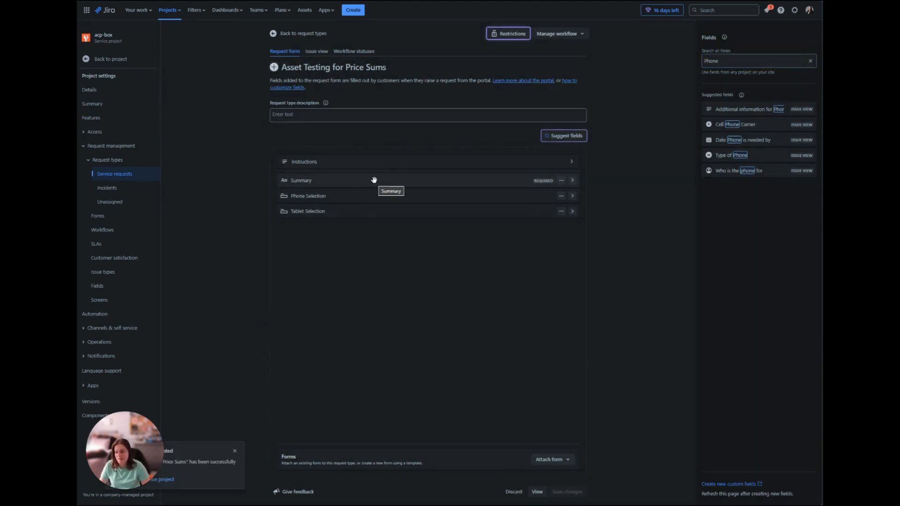
Open the project's automation rule "Finding the price sum of all assets selected (Integer type)".
left_click(116, 314)
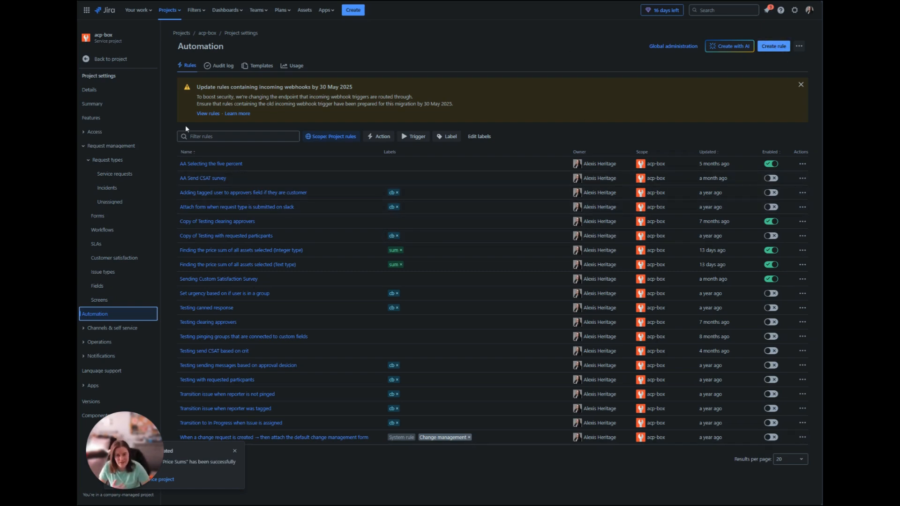
left_click(232, 251)
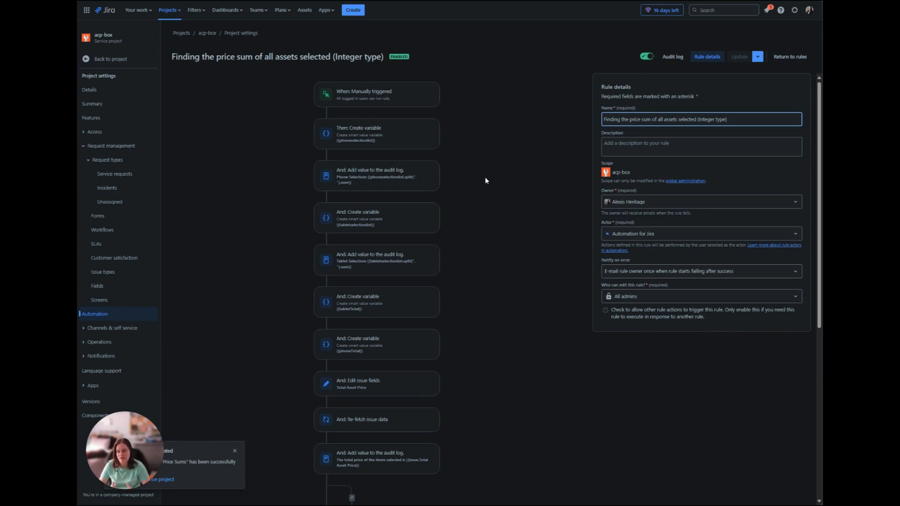
Delete the rule's existing trigger and replace it with "Manual trigger from issue".
left_click(427, 84)
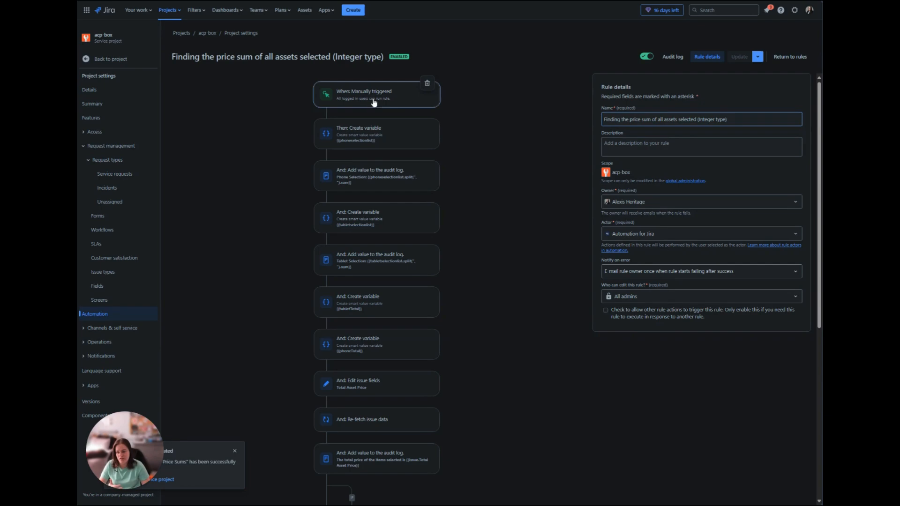
left_click(433, 86)
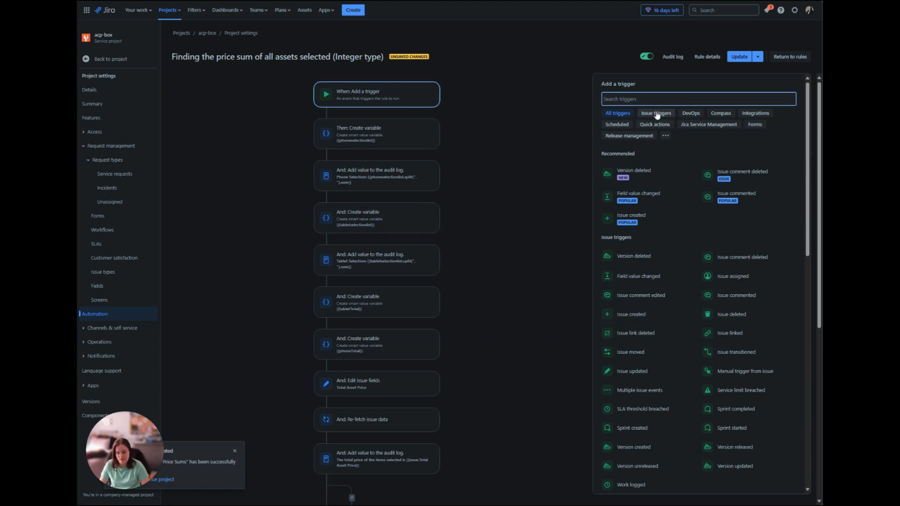
type("man")
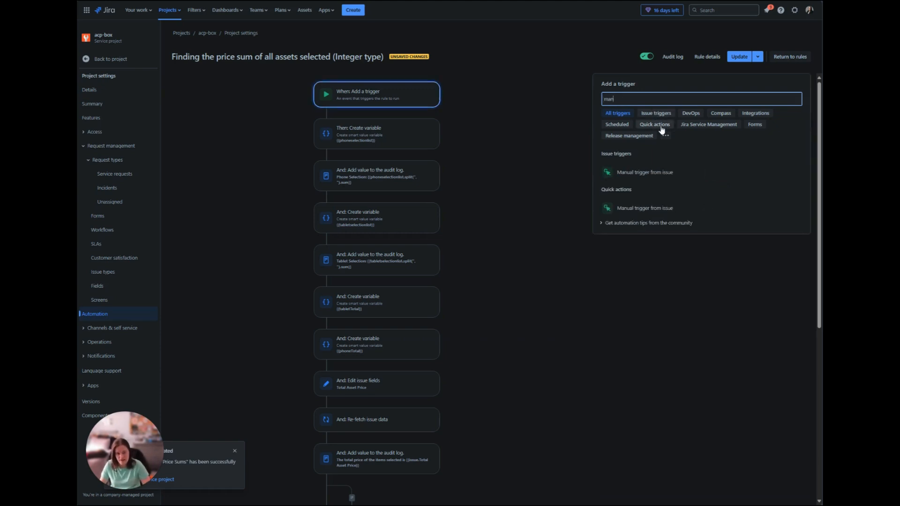
left_click(660, 174)
left_click(754, 207)
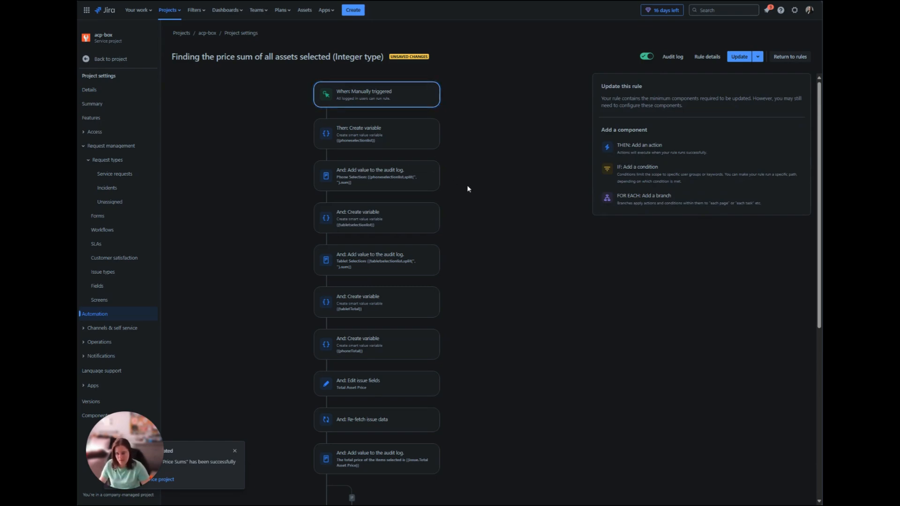
Examine the smart value of the phoneselectionlist variable and the log message of the Phone Selection audit log action.
left_click(375, 143)
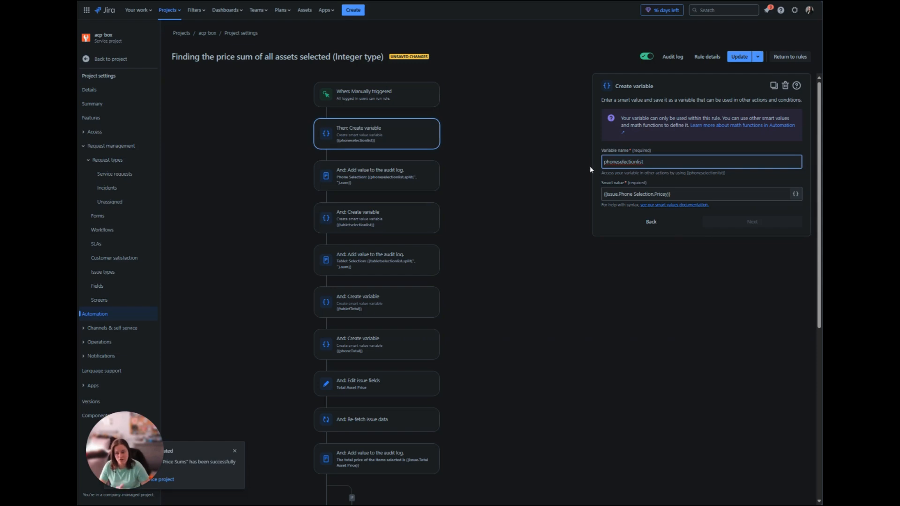
left_click_drag(603, 194, 653, 197)
left_click(621, 194)
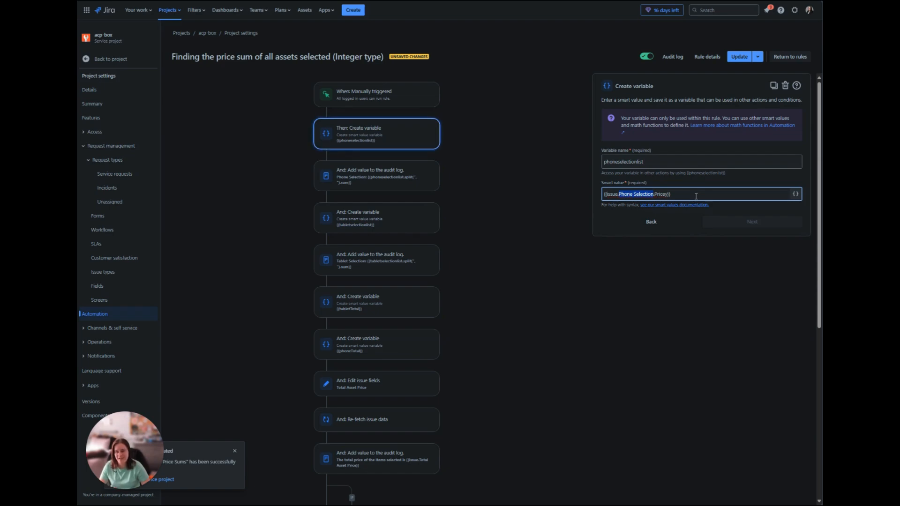
left_click(343, 176)
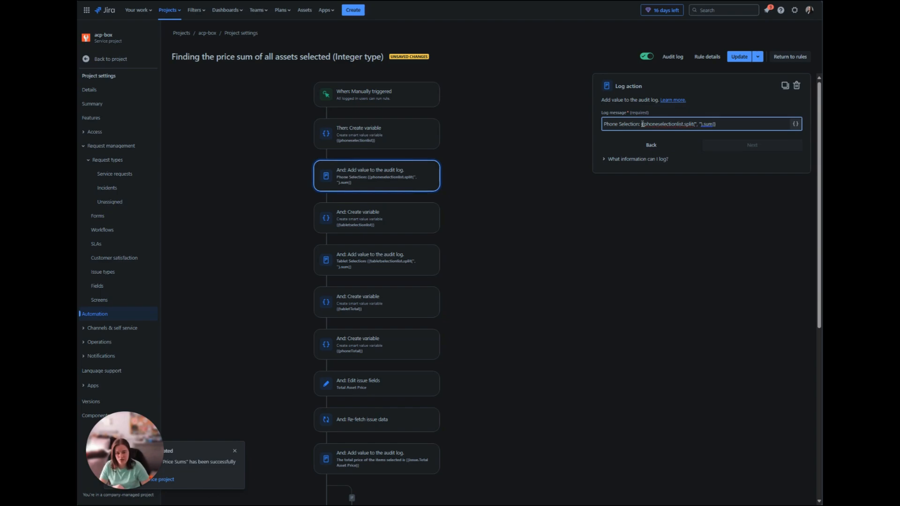
left_click_drag(642, 124, 736, 126)
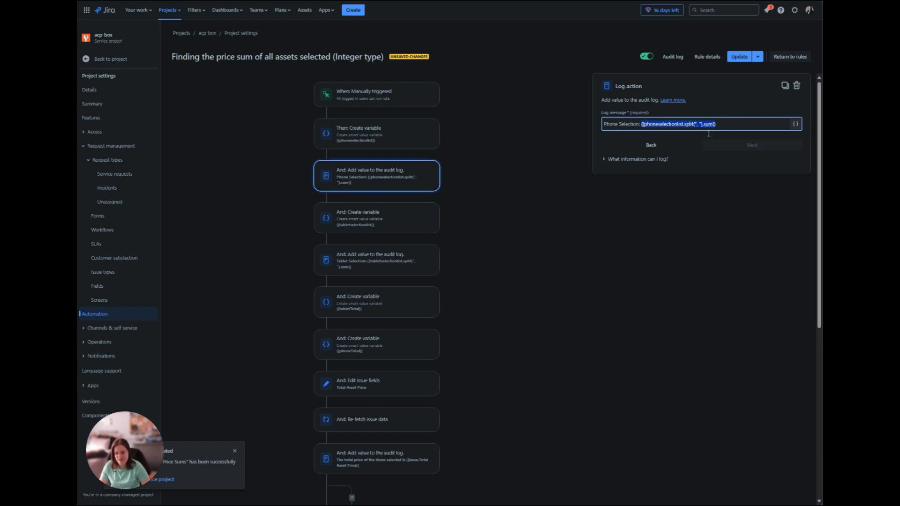
left_click(585, 271)
scroll(450, 263, "down", 1)
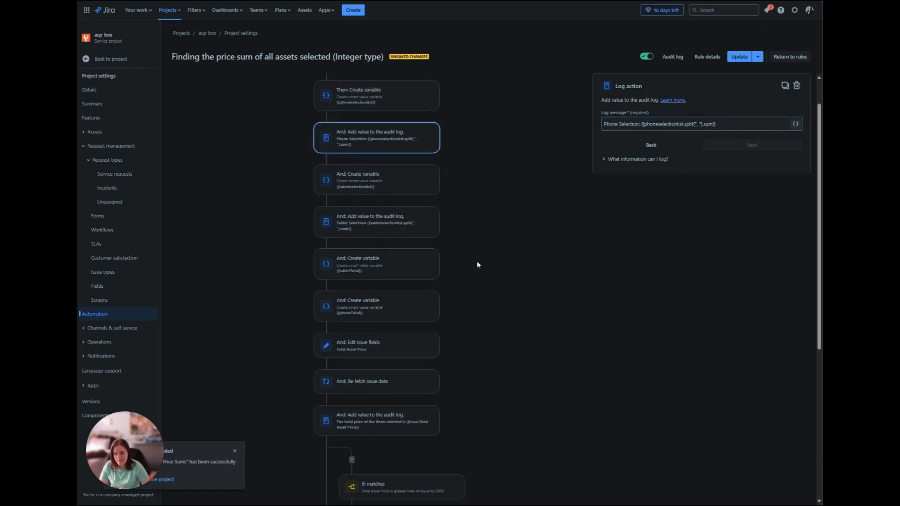
Examine the smart value of the tabletselectionlist variable and the log message of the Tablet Selection audit log action.
left_click(352, 189)
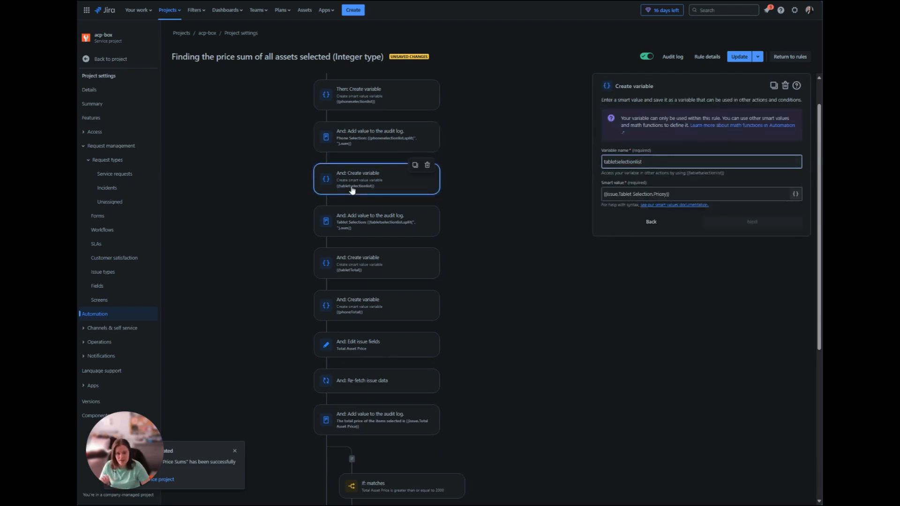
left_click_drag(602, 194, 664, 198)
left_click(423, 221)
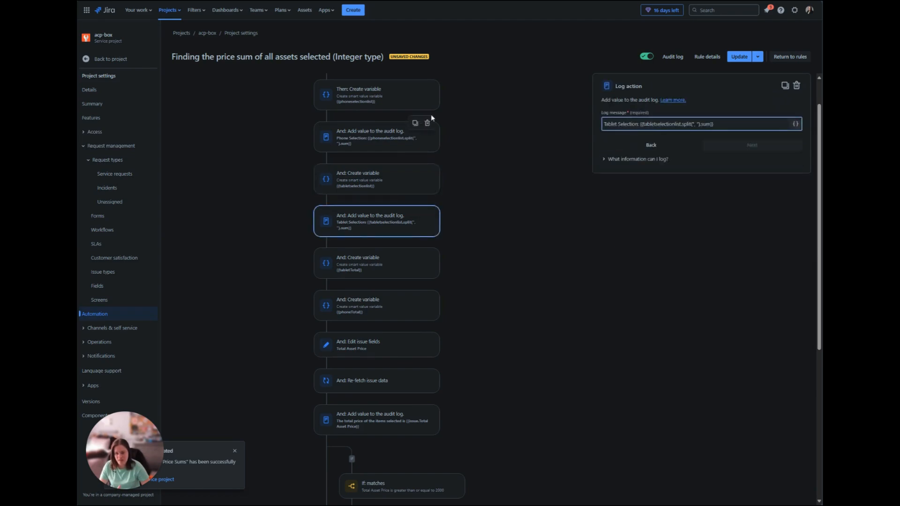
left_click(673, 125)
Examine the smart values that define the tabletTotal and phoneTotal variables.
scroll(469, 274, "down", 1)
left_click(417, 228)
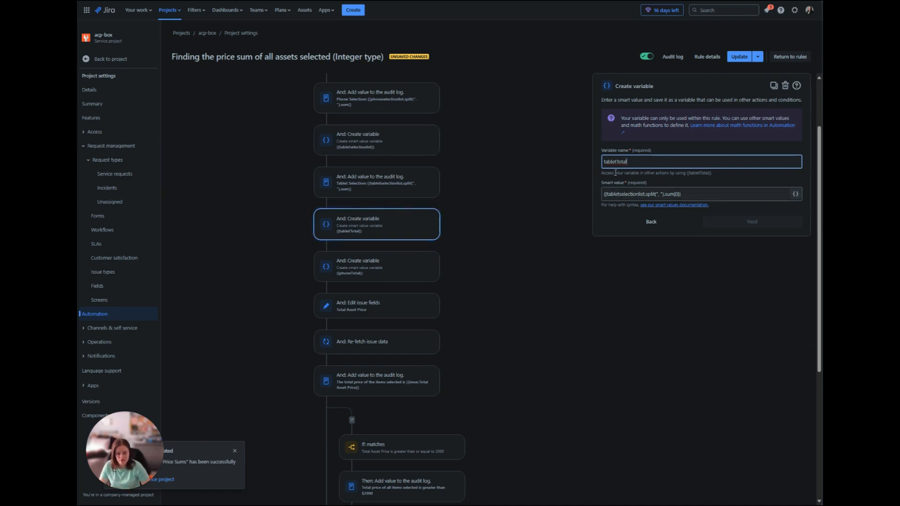
left_click_drag(607, 196, 651, 198)
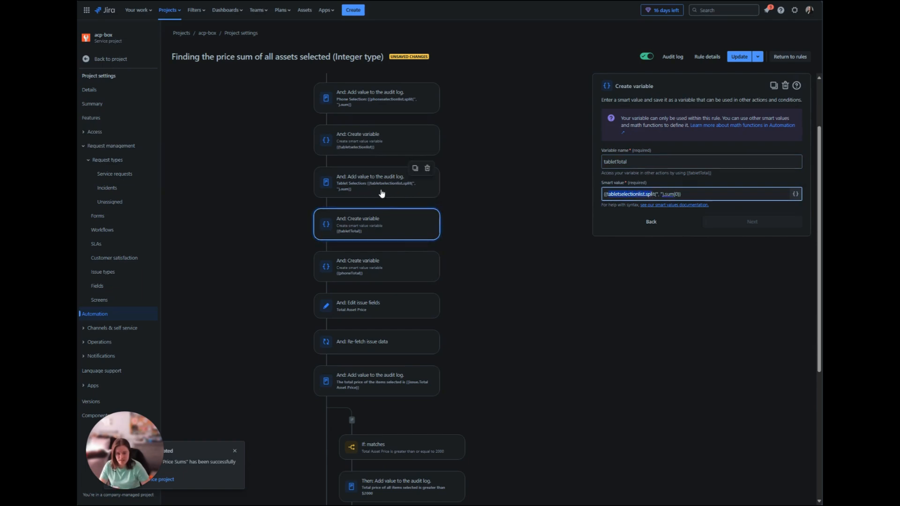
left_click(673, 194)
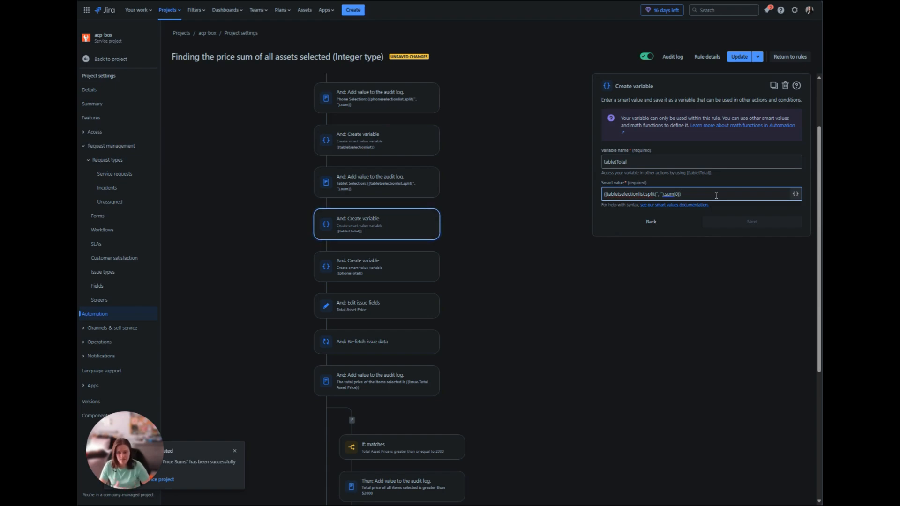
left_click(425, 272)
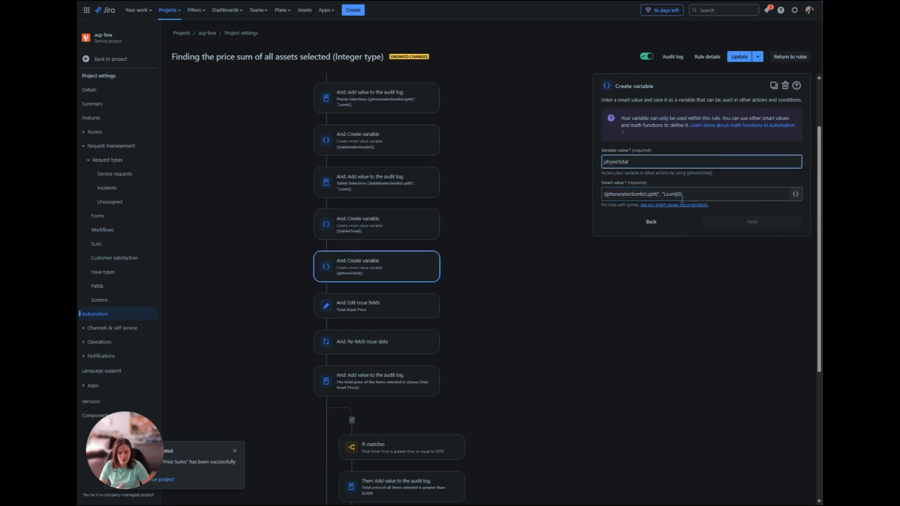
Examine the split and sum functions in the phoneTotal smart value and the formula that sets the Total Asset Price field.
left_click_drag(648, 193, 679, 194)
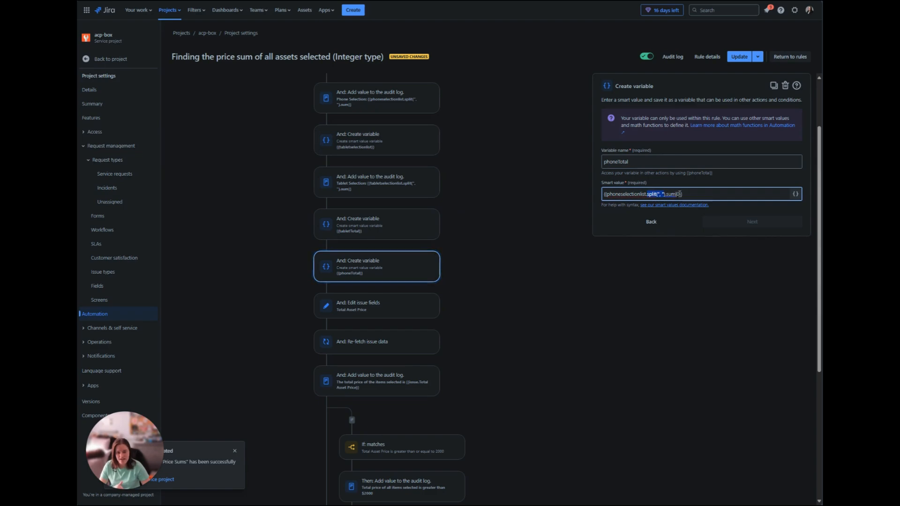
left_click(679, 193)
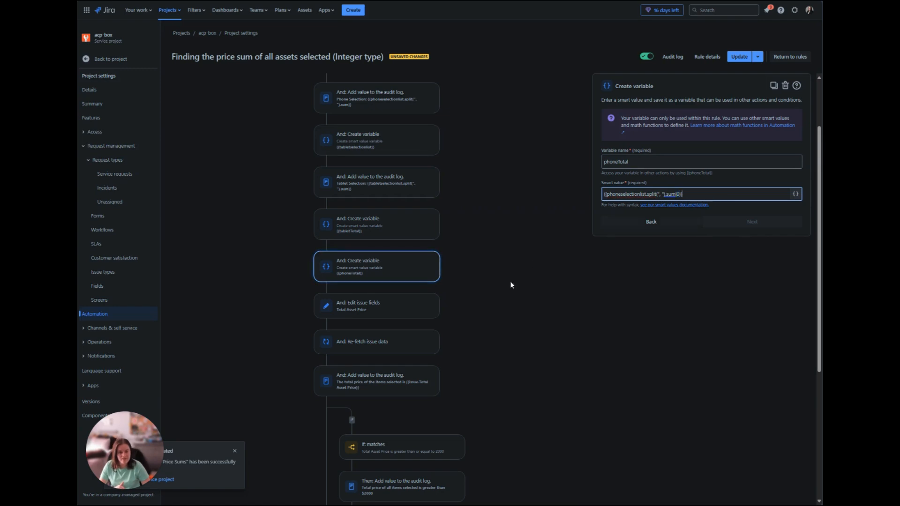
scroll(489, 324, "down", 1)
left_click(347, 271)
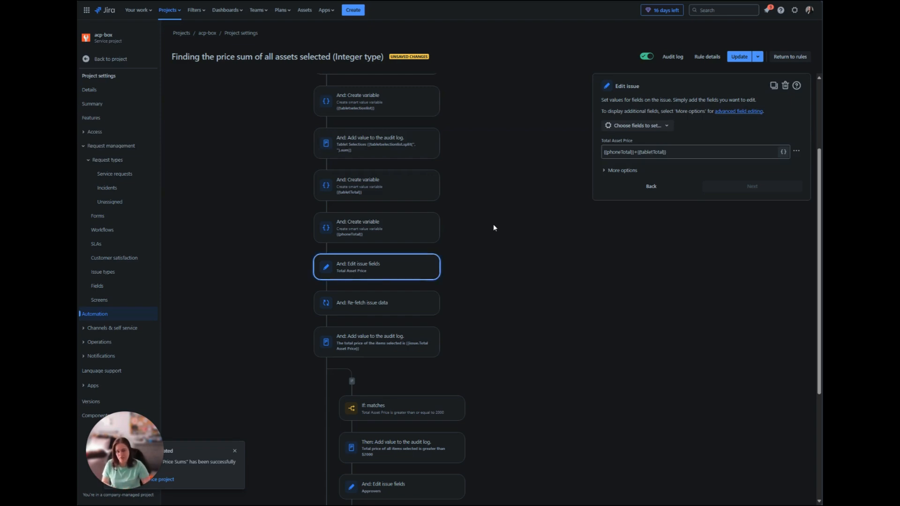
left_click_drag(676, 150, 593, 152)
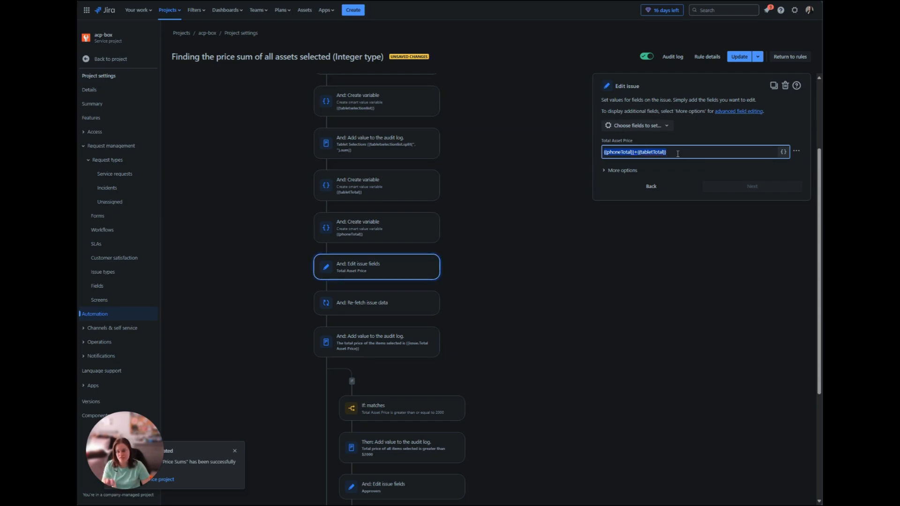
left_click(576, 220)
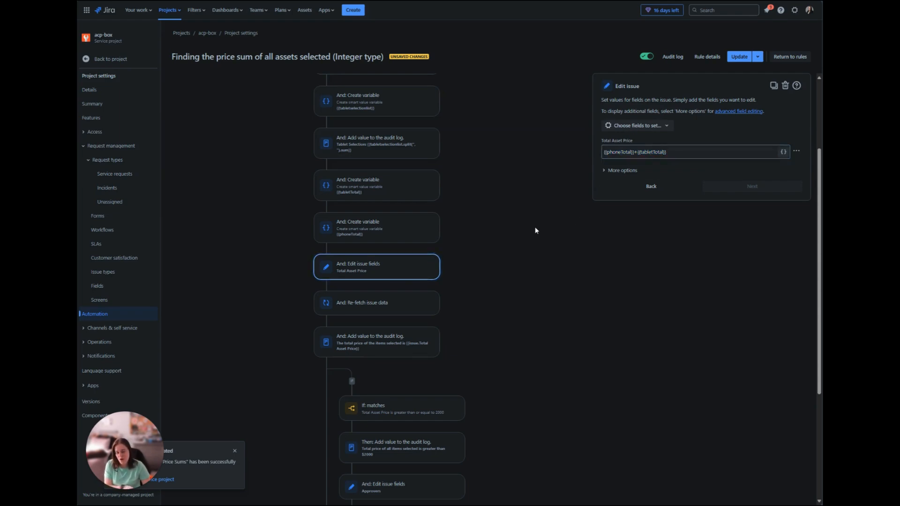
Examine the Re-fetch issue data action and the smart value in the audit log message for the total price of the items selected.
scroll(389, 310, "down", 2)
left_click(395, 231)
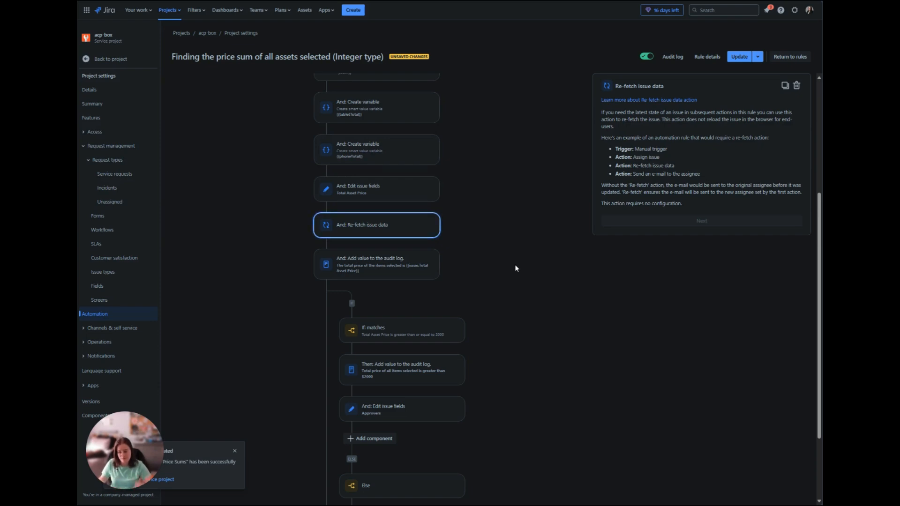
left_click(371, 265)
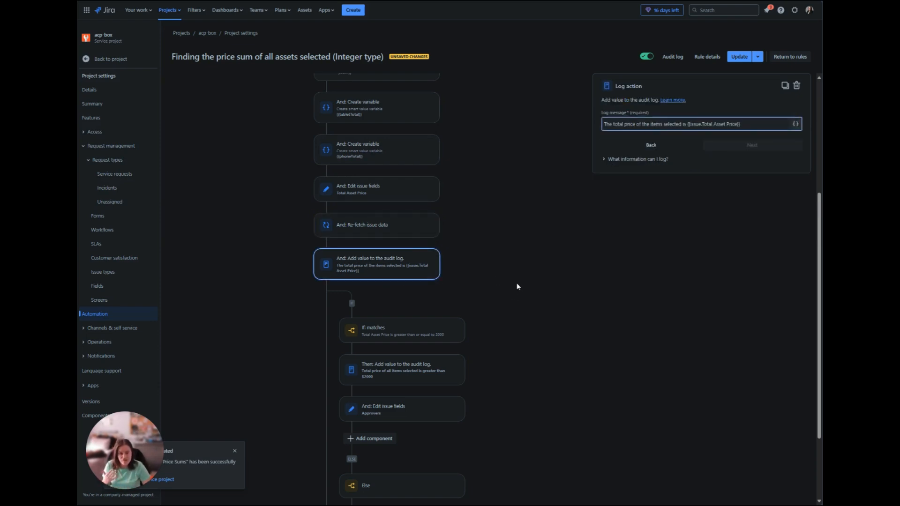
left_click_drag(748, 122, 683, 124)
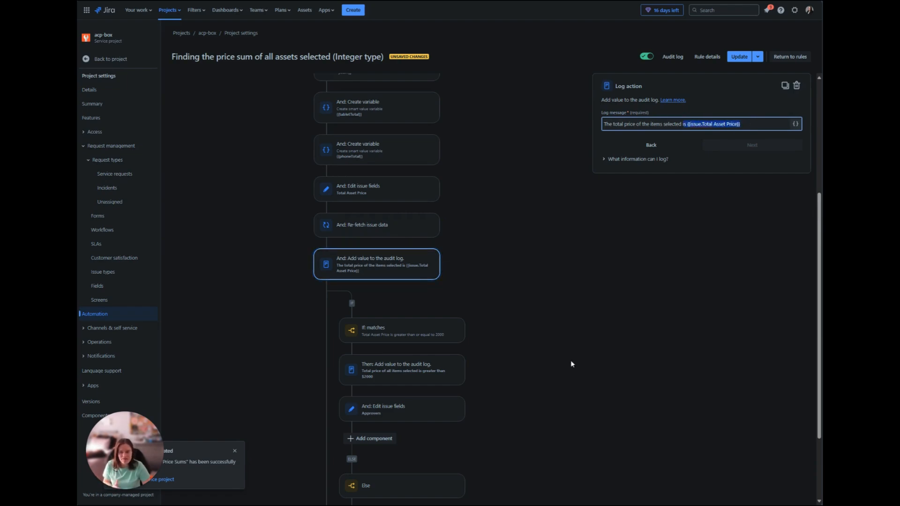
scroll(542, 350, "down", 1)
scroll(542, 350, "down", 3)
left_click(530, 275)
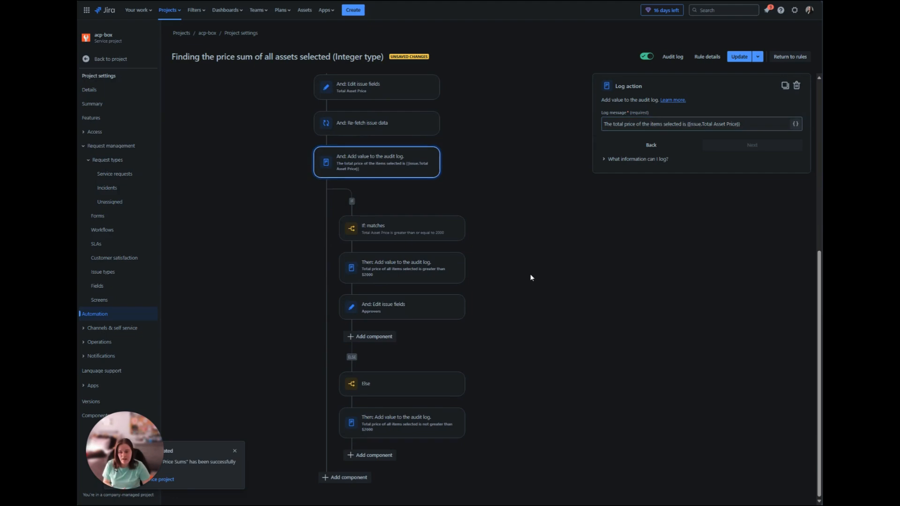
Examine the If block's Total Asset Price condition and actions, and the Else block with its audit log message.
left_click(356, 230)
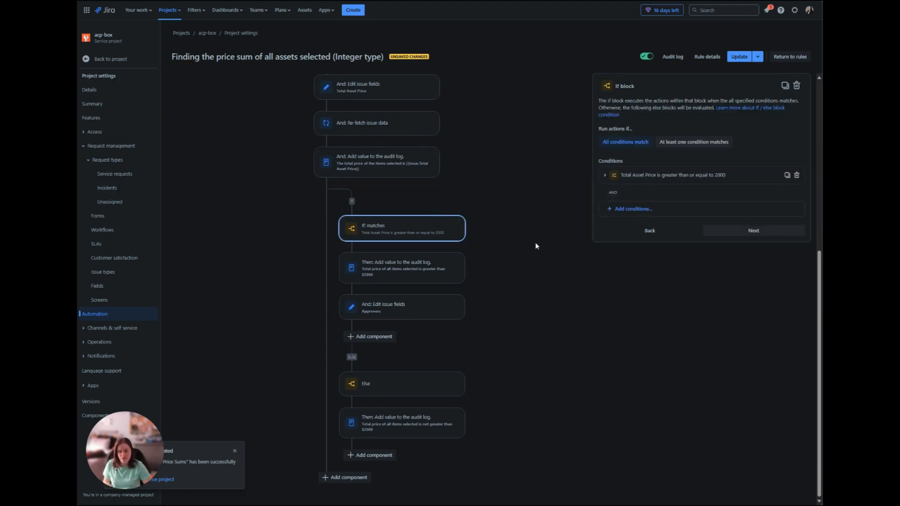
left_click(377, 276)
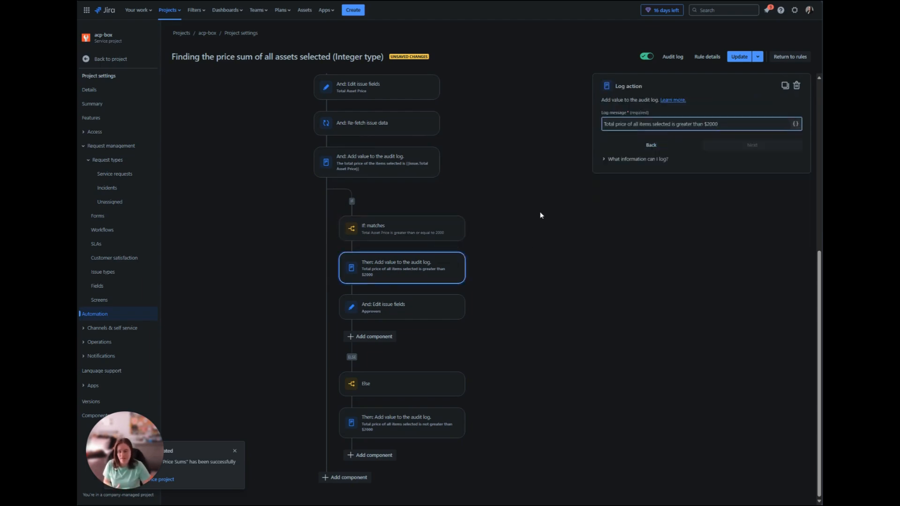
left_click(421, 311)
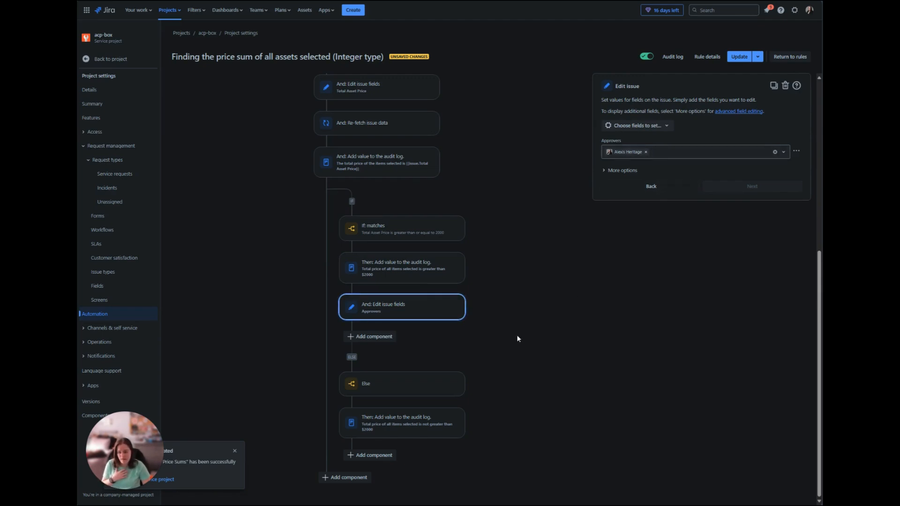
left_click(413, 383)
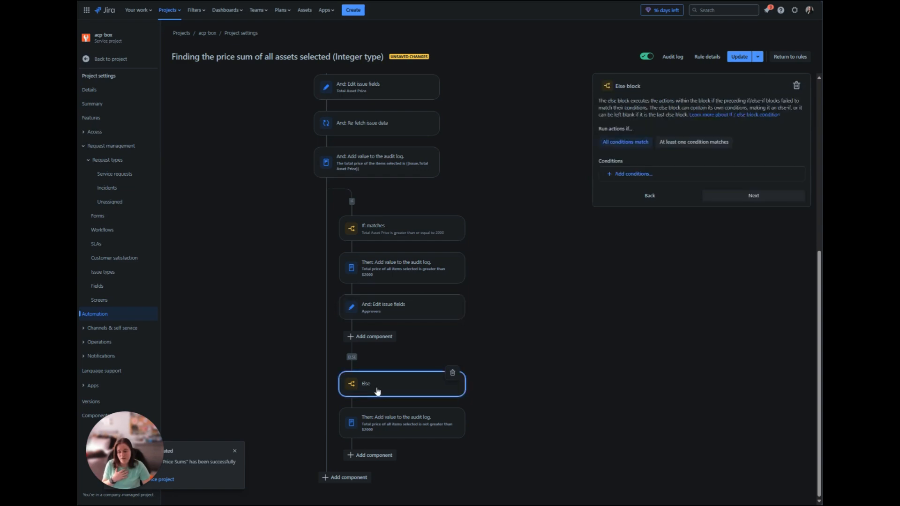
left_click(401, 427)
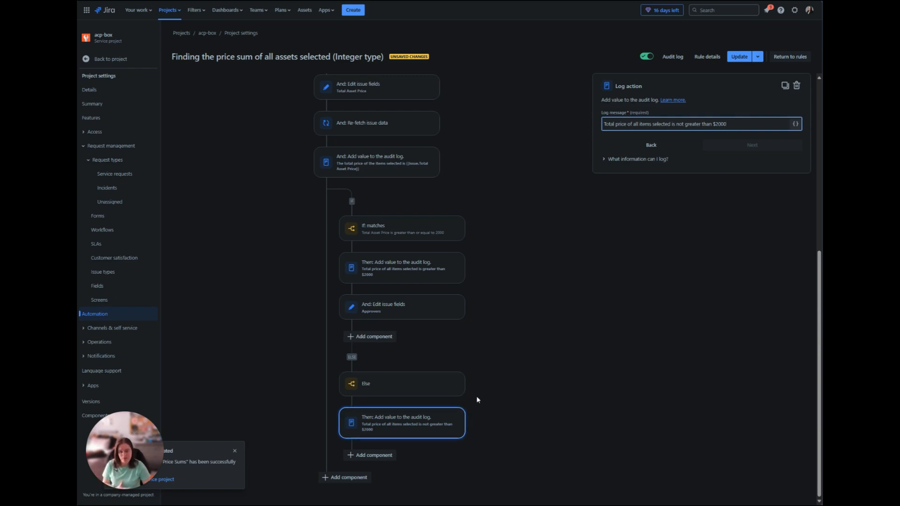
Add an Approve/Decline request action with the decision Approve at the end of the Else branch and save the updated rule.
left_click(380, 457)
left_click(652, 99)
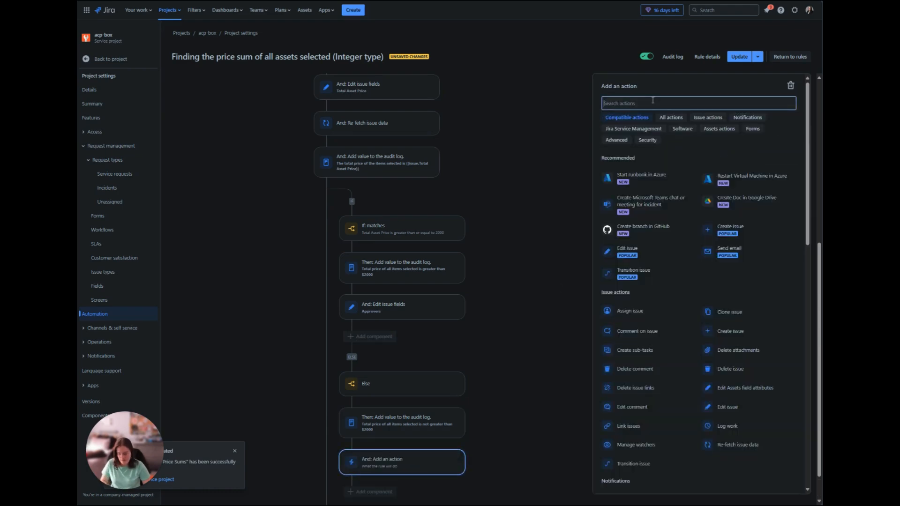
type("app")
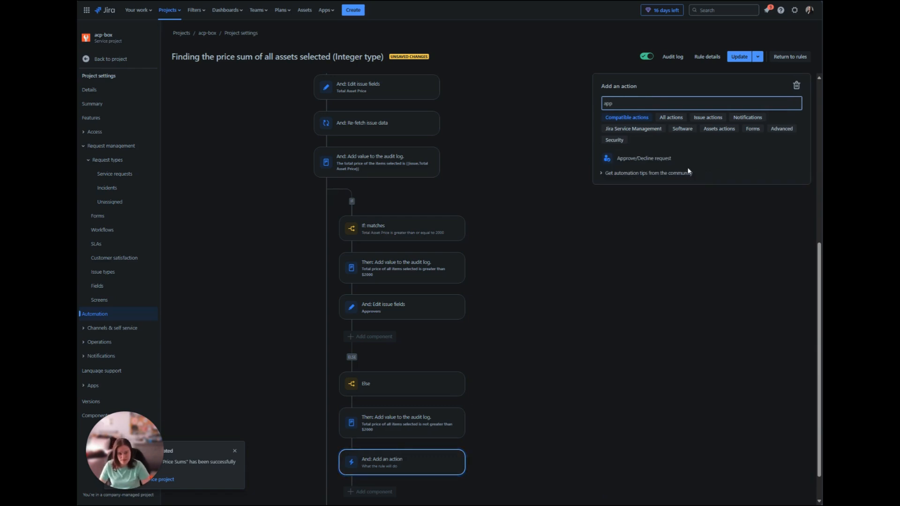
left_click(675, 158)
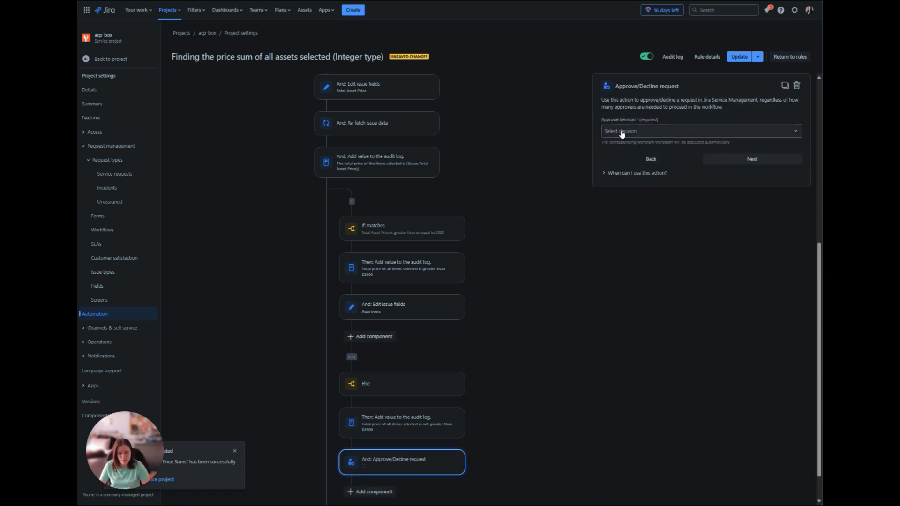
left_click(606, 129)
left_click(623, 148)
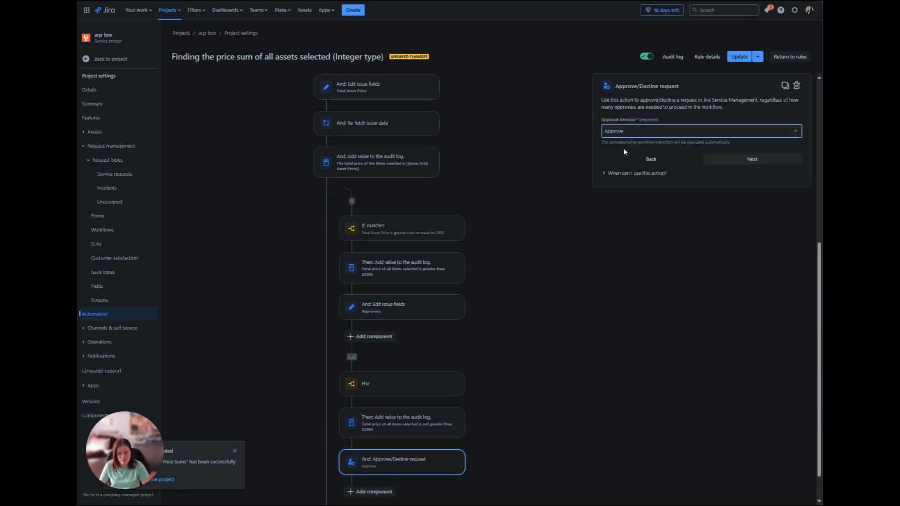
left_click(733, 159)
left_click(737, 57)
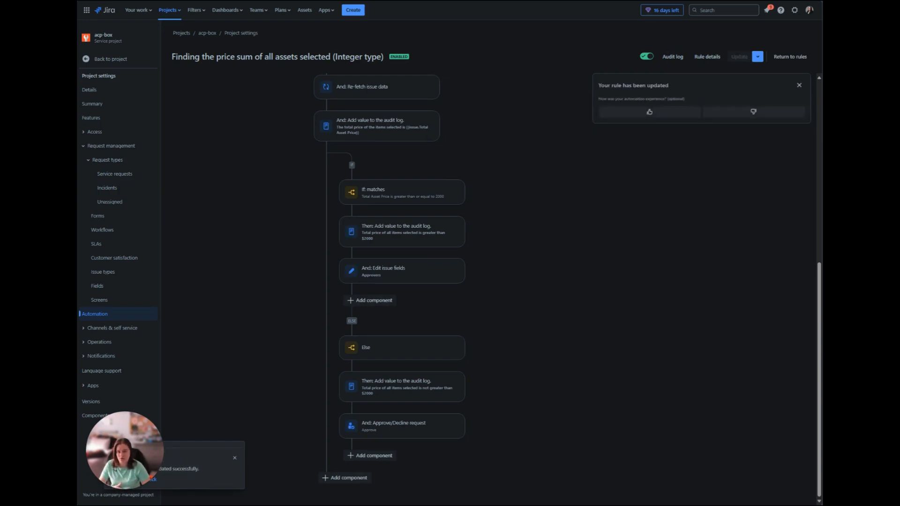
Open the rule "Finding the price sum of all assets selected (Text type)" and examine the replace function in its Phone Selection log message.
left_click(790, 56)
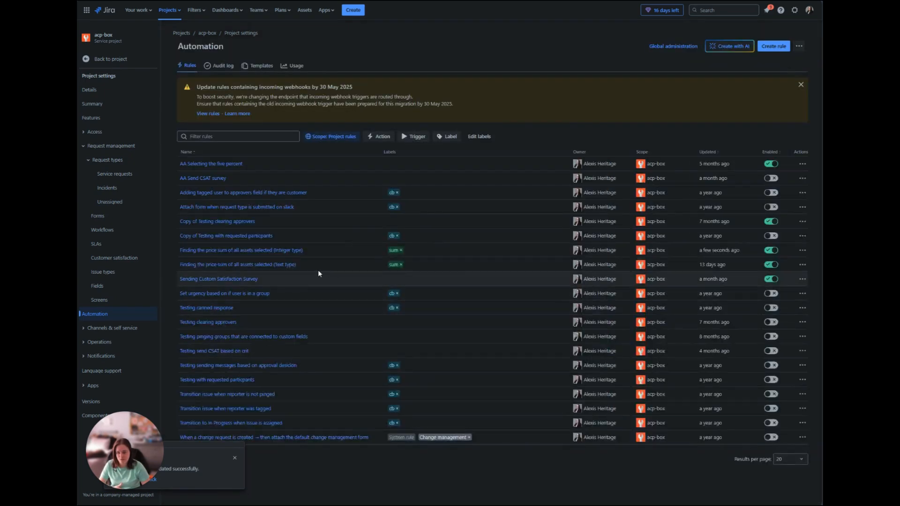
left_click(281, 265)
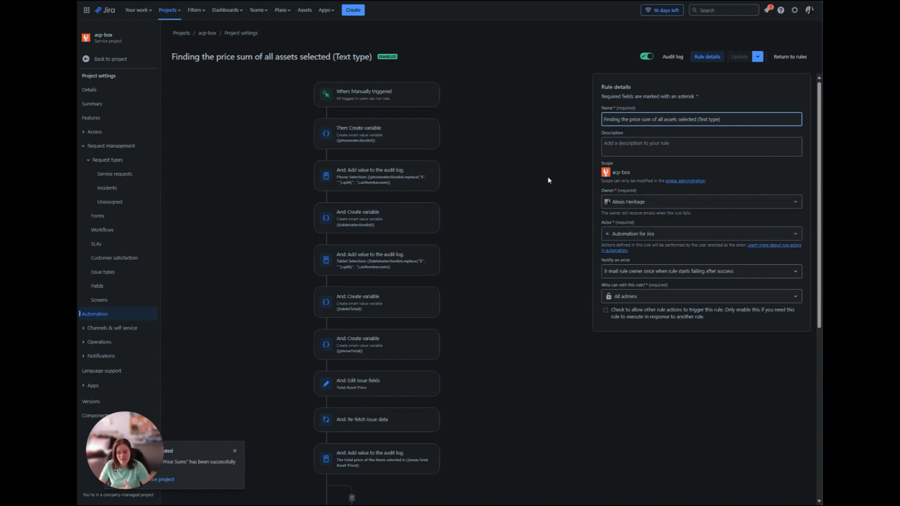
left_click(407, 185)
left_click(699, 124)
double_click(703, 124)
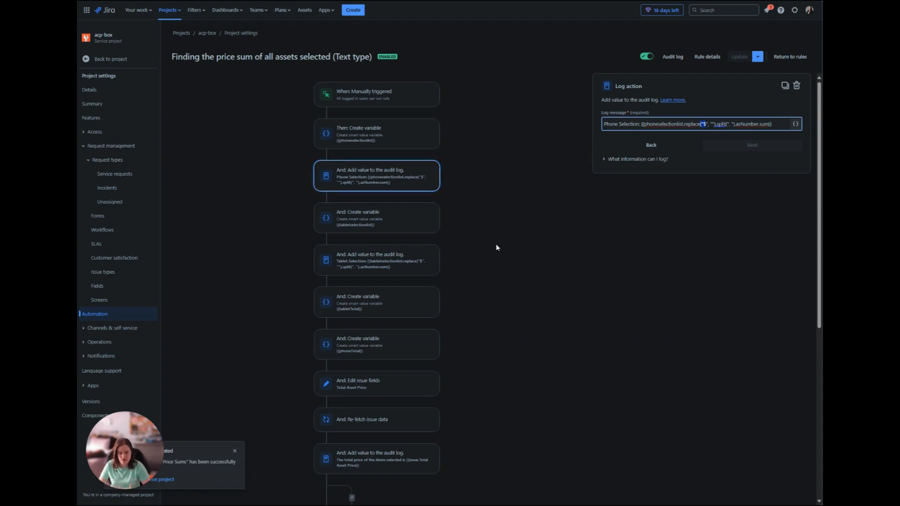
Examine the replacement text, split separator and asNumber function in the Phone Selection audit log message.
left_click(390, 230)
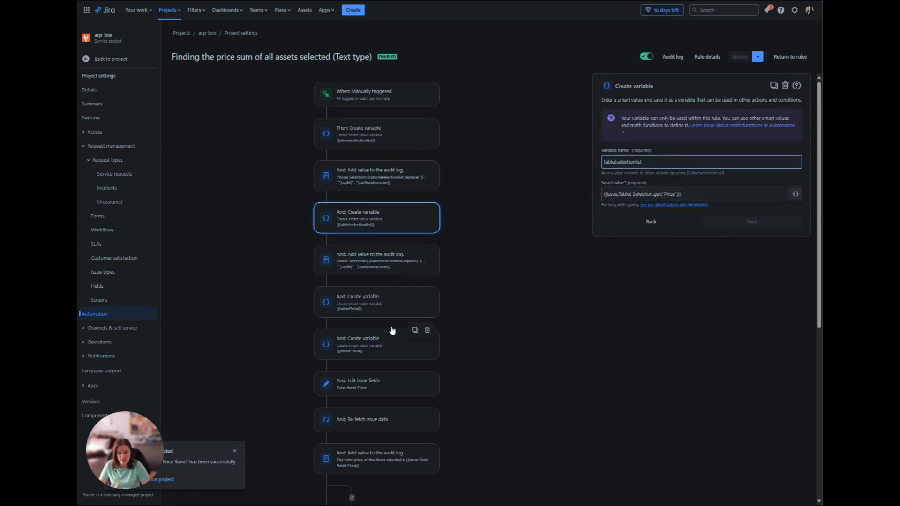
left_click(362, 183)
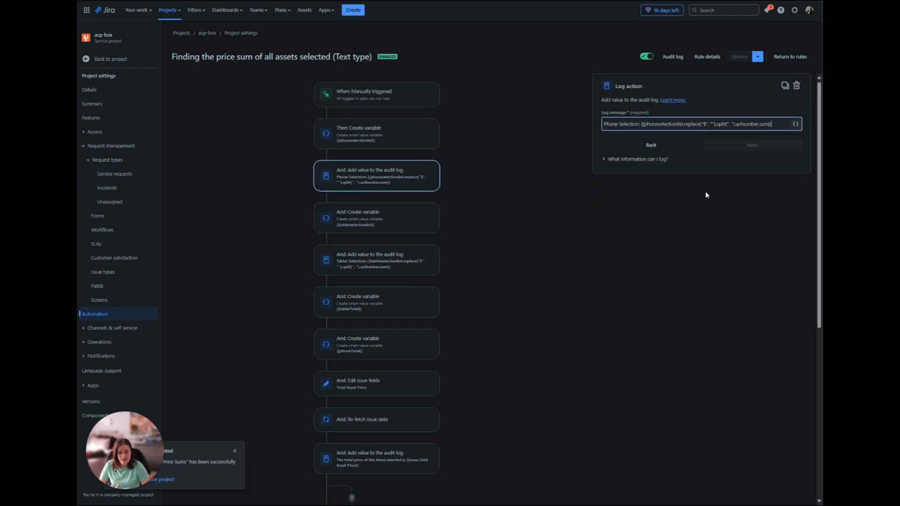
left_click(701, 125)
left_click_drag(702, 124, 715, 125)
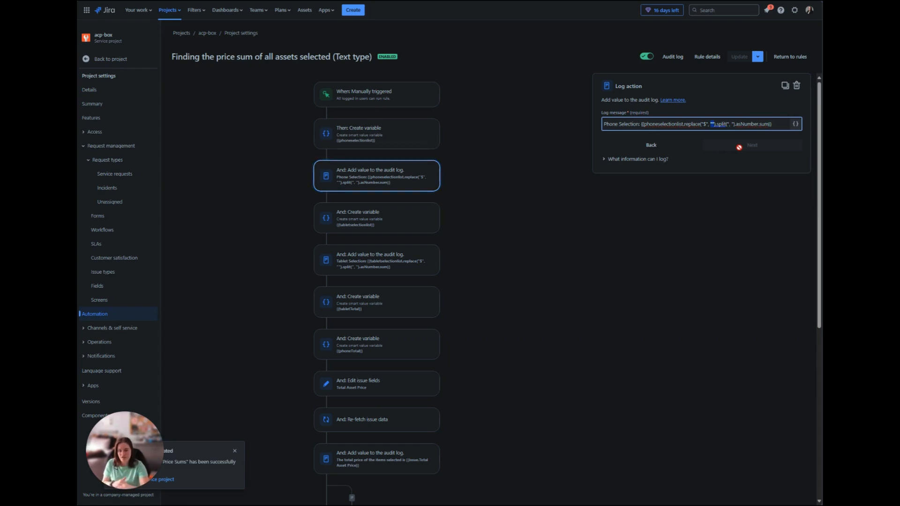
left_click_drag(728, 124, 739, 126)
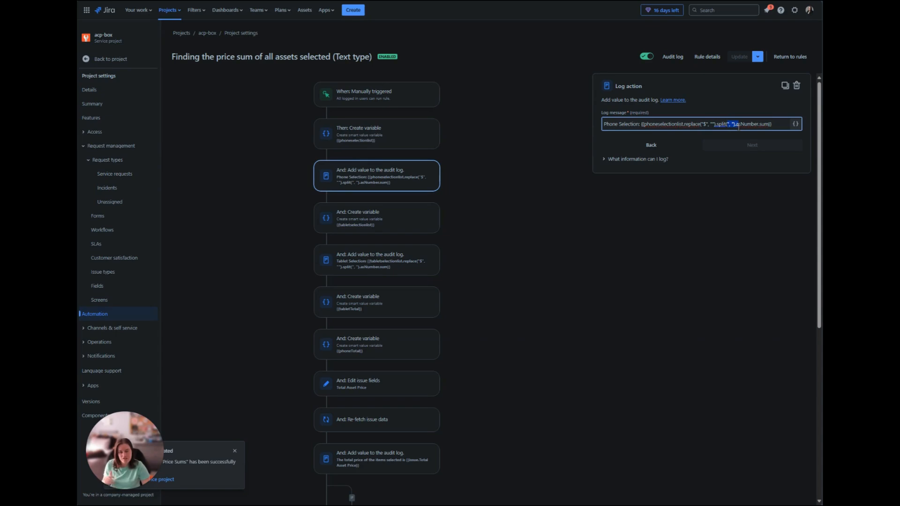
left_click(735, 124)
left_click_drag(735, 125, 749, 125)
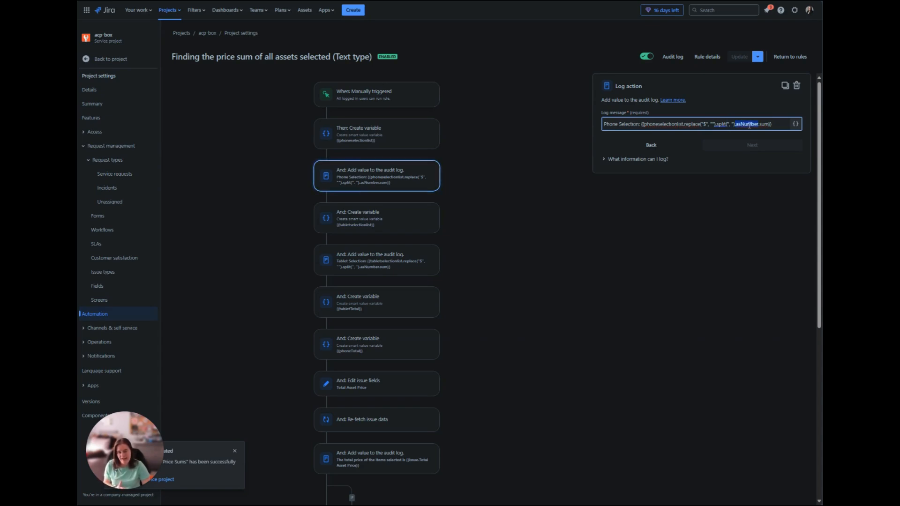
left_click(781, 126)
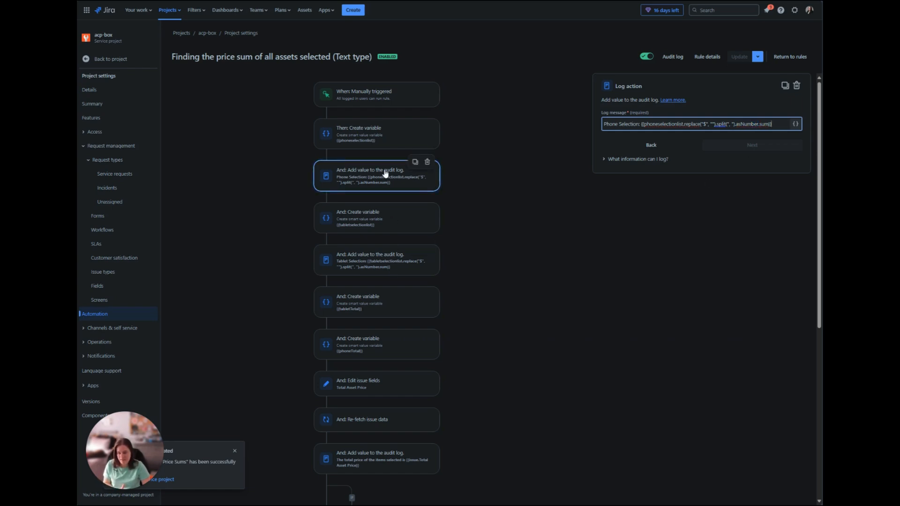
Examine the text-type rule's tabletselectionlist variable and the log message of its Tablet Selection audit log action.
left_click(377, 222)
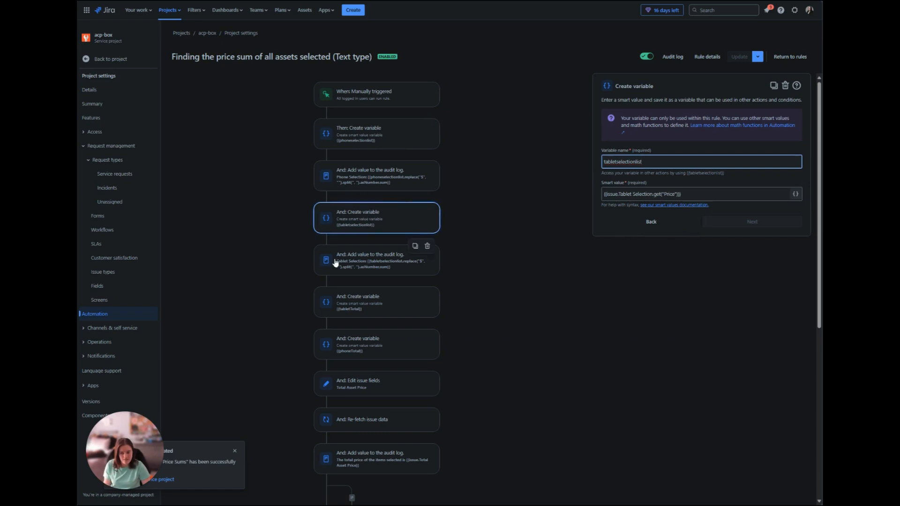
left_click(375, 297)
left_click(392, 274)
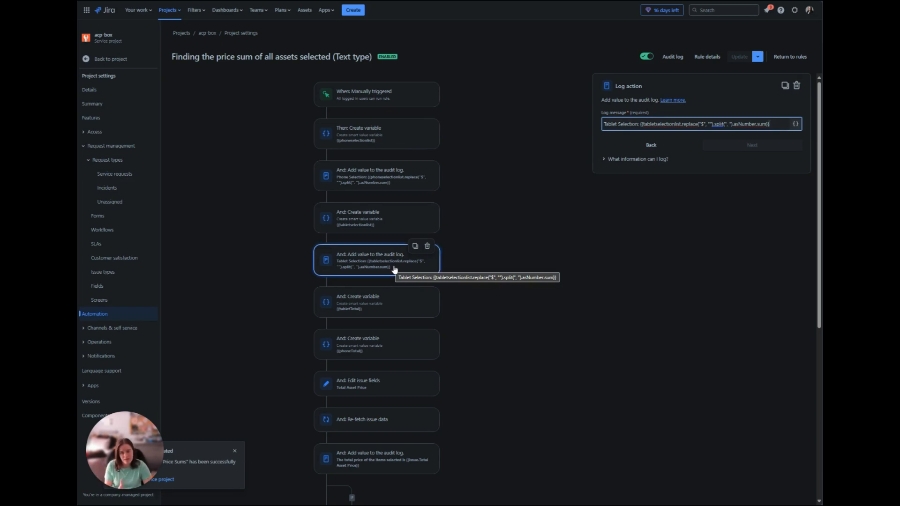
Examine the text-type rule's tabletTotal and phoneTotal smart values and the formula that sets Total Asset Price.
left_click(389, 310)
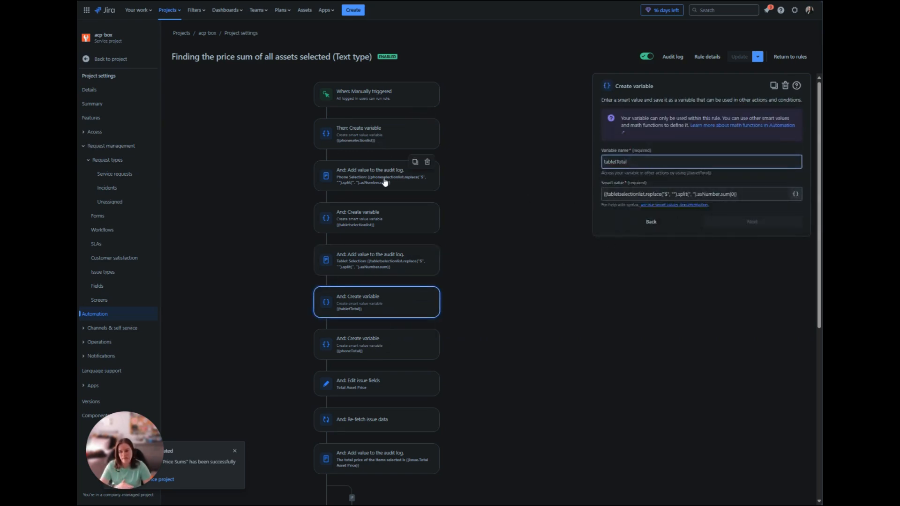
left_click_drag(755, 194, 593, 195)
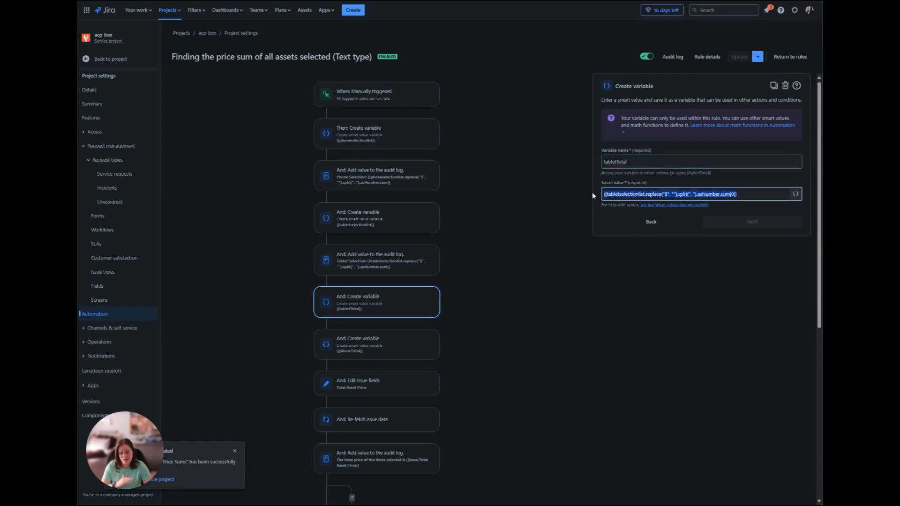
left_click(563, 211)
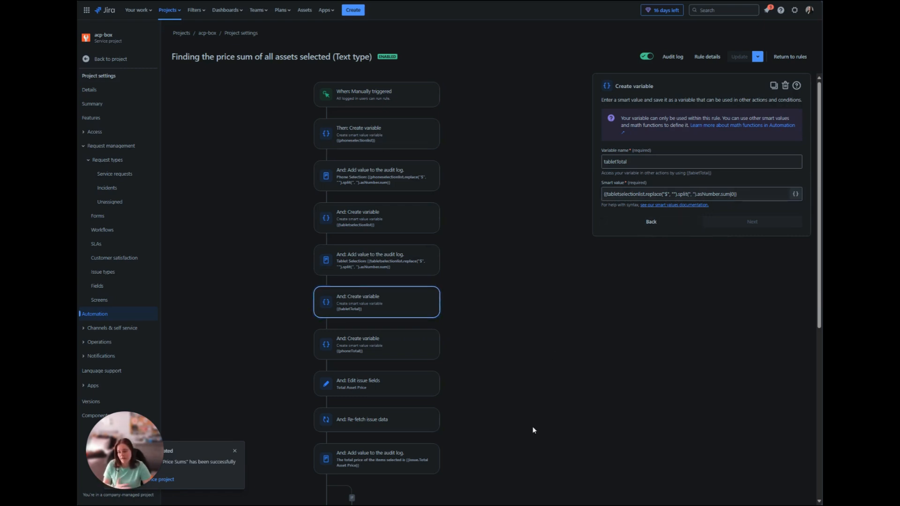
left_click(357, 352)
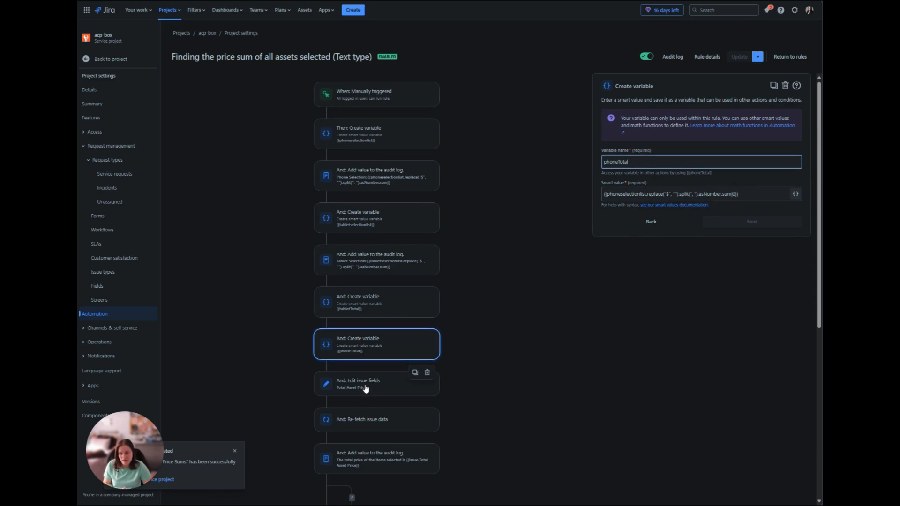
left_click(366, 389)
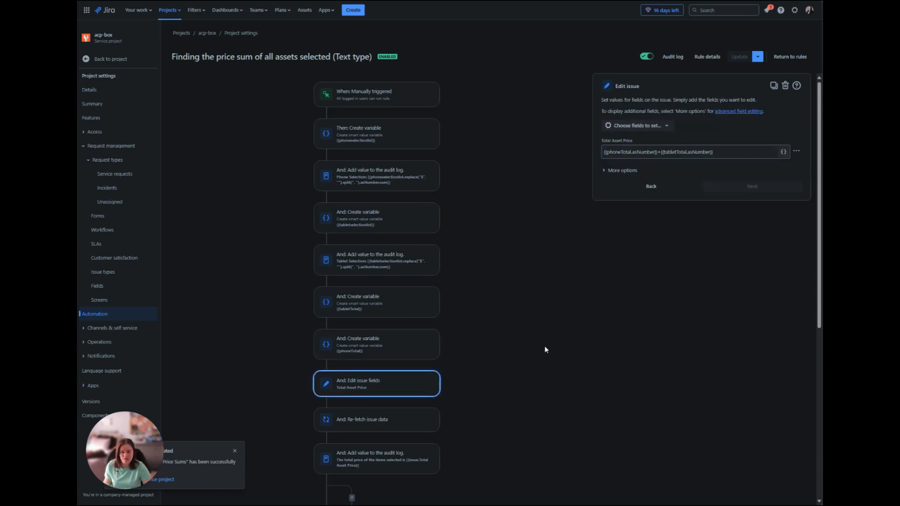
Examine how the Edit issue action adds phoneTotal and tabletTotal as numbers to fill the Total Asset Price field.
left_click_drag(604, 152, 721, 149)
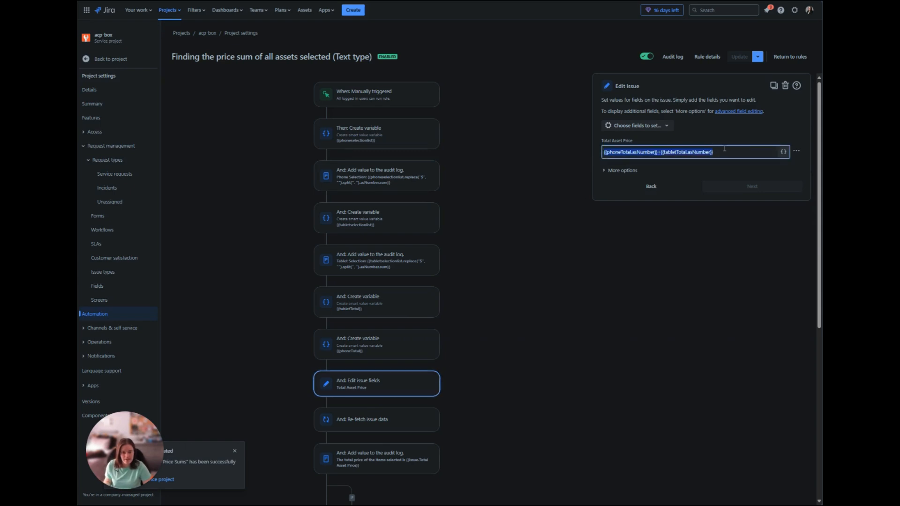
left_click(521, 282)
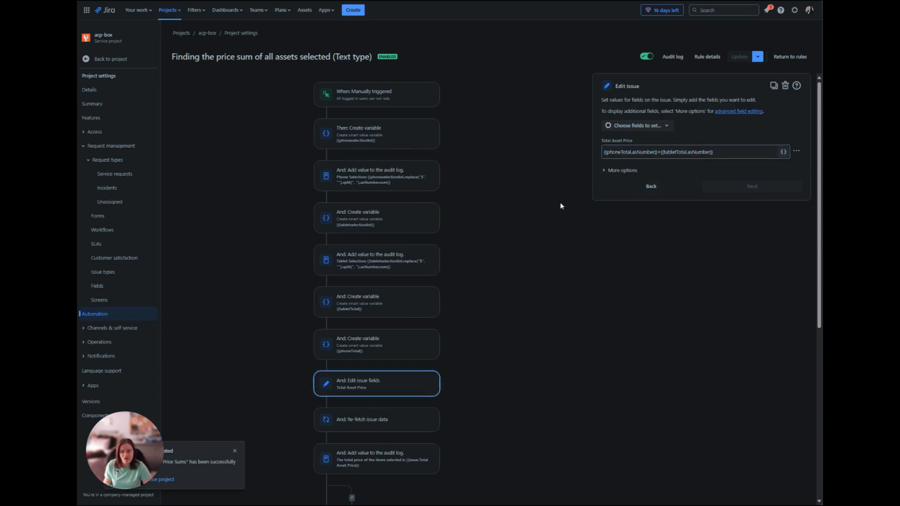
triple_click(634, 152)
left_click_drag(634, 151, 583, 141)
left_click(583, 141)
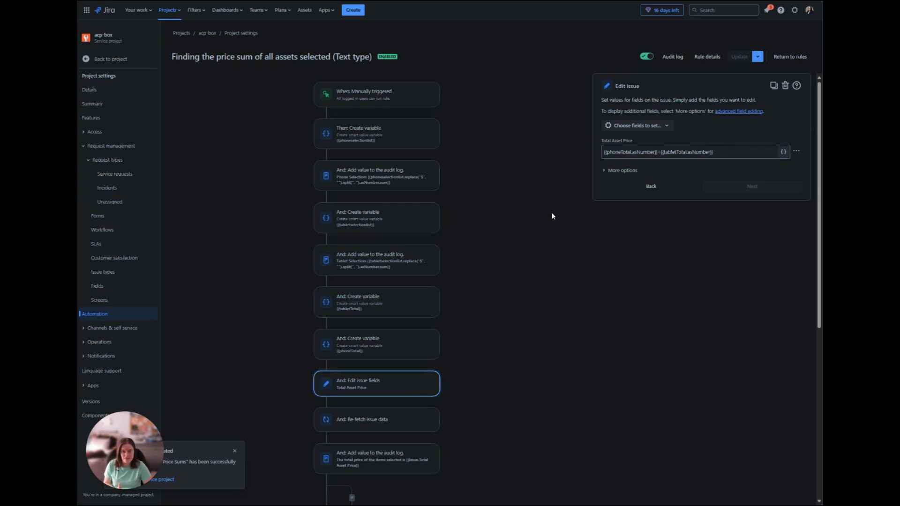
Examine the text-type rule's Re-fetch issue data action and the audit log message that reports the total price.
scroll(543, 229, "down", 4)
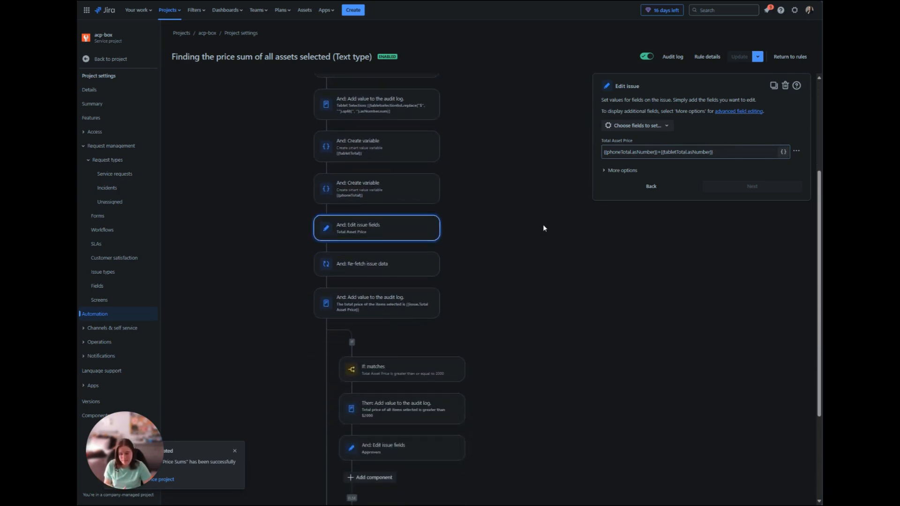
scroll(535, 233, "down", 2)
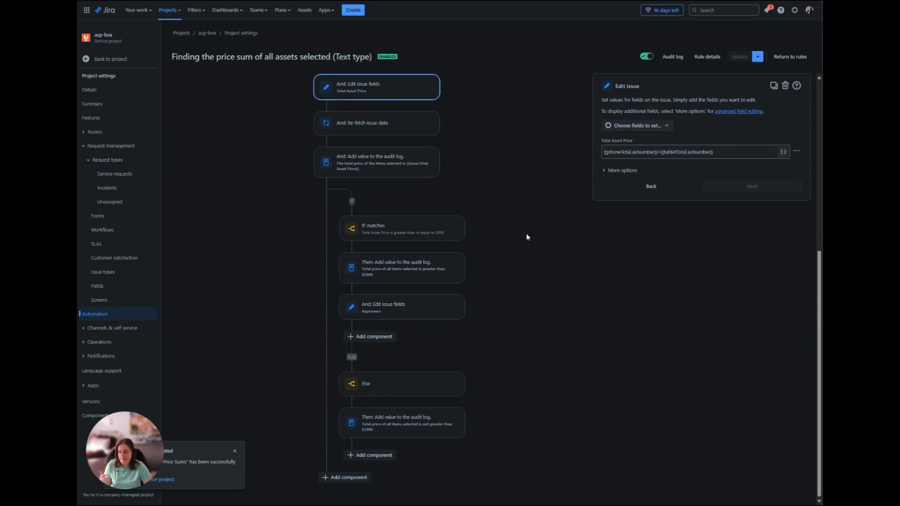
left_click(382, 133)
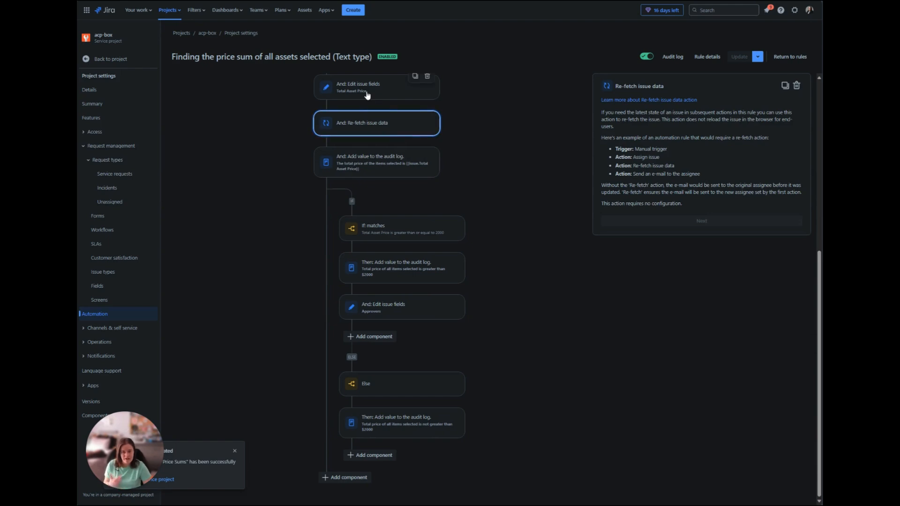
left_click(396, 174)
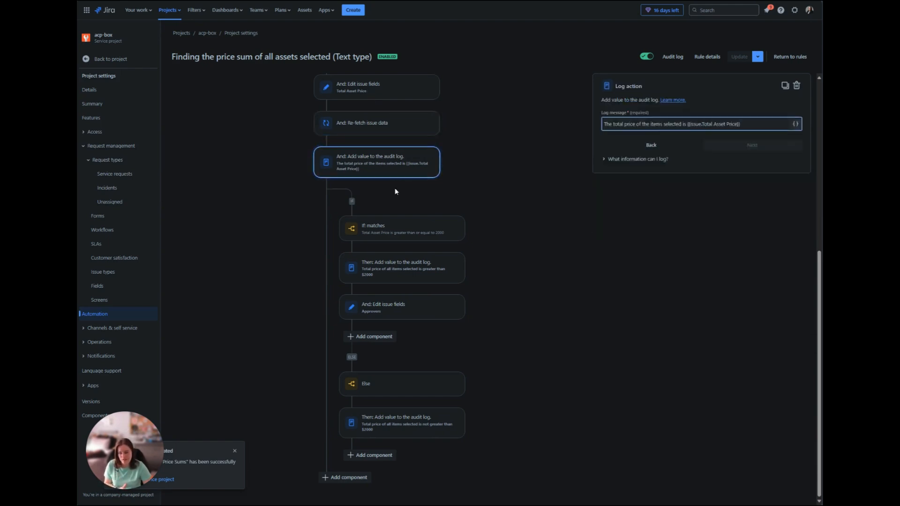
Examine the If block's Total Asset Price condition, its log and Approvers actions, and the Else block with its log message.
left_click(406, 237)
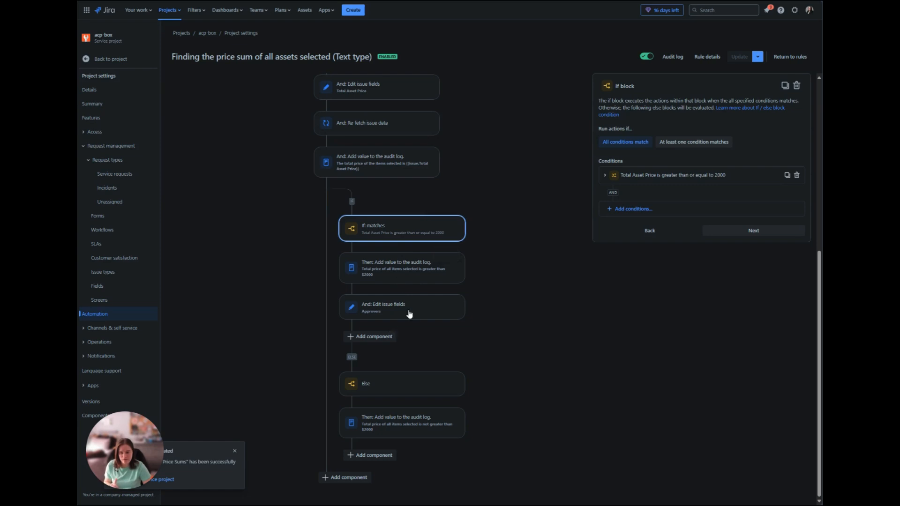
left_click(397, 281)
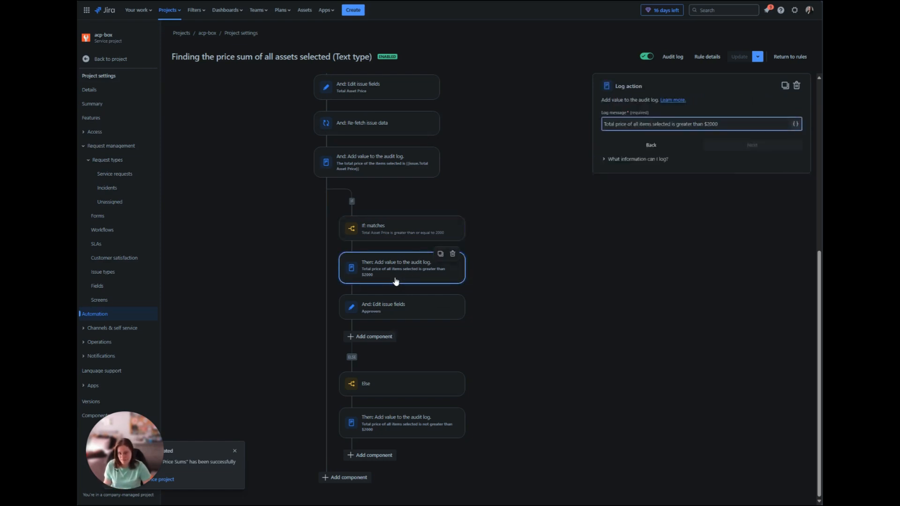
left_click(394, 305)
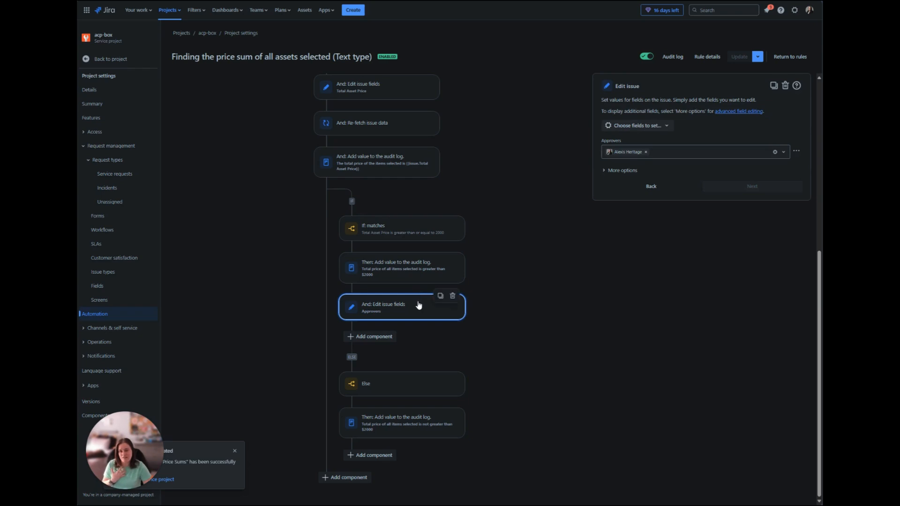
left_click(414, 385)
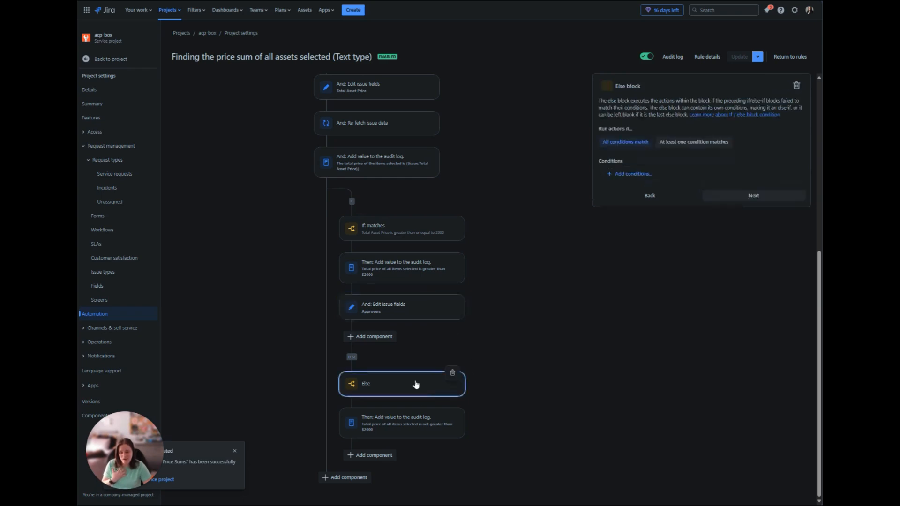
left_click(415, 436)
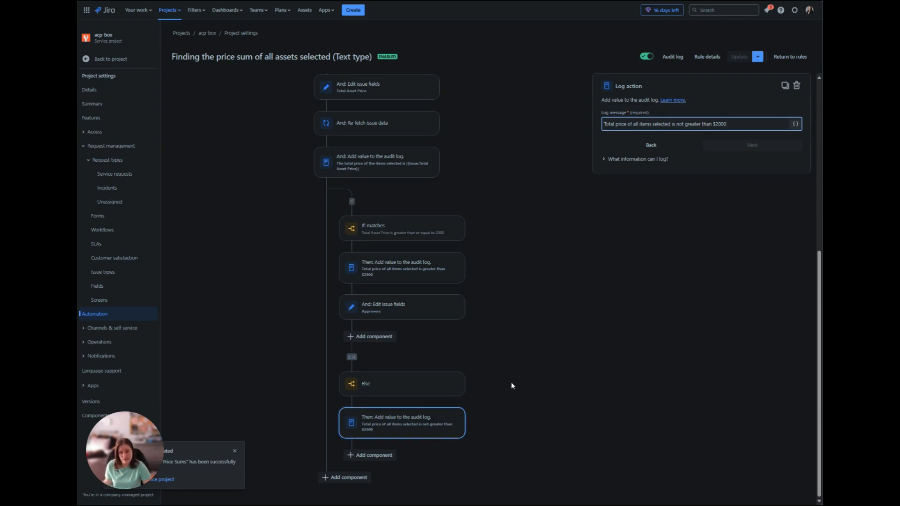
Add an Approve/Decline request action set to Approve at the end of the Else branch and update the rule.
left_click(371, 455)
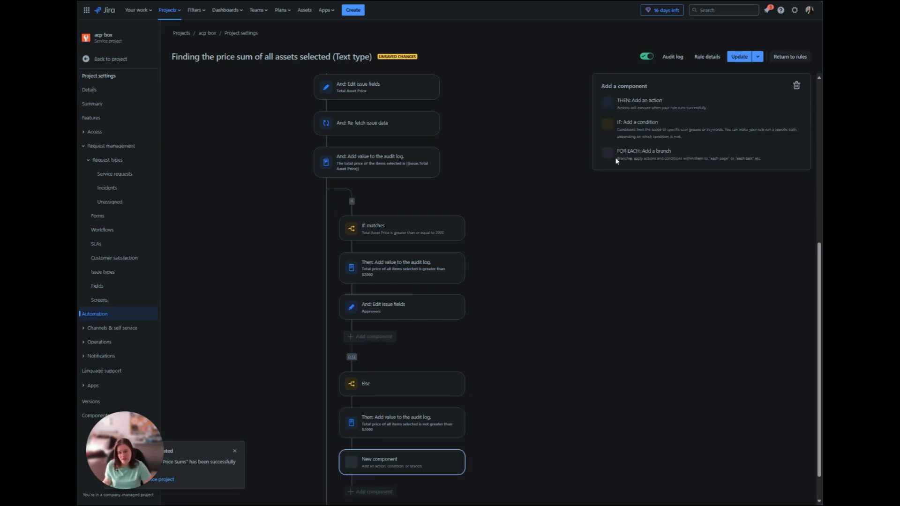
left_click(650, 102)
type("app")
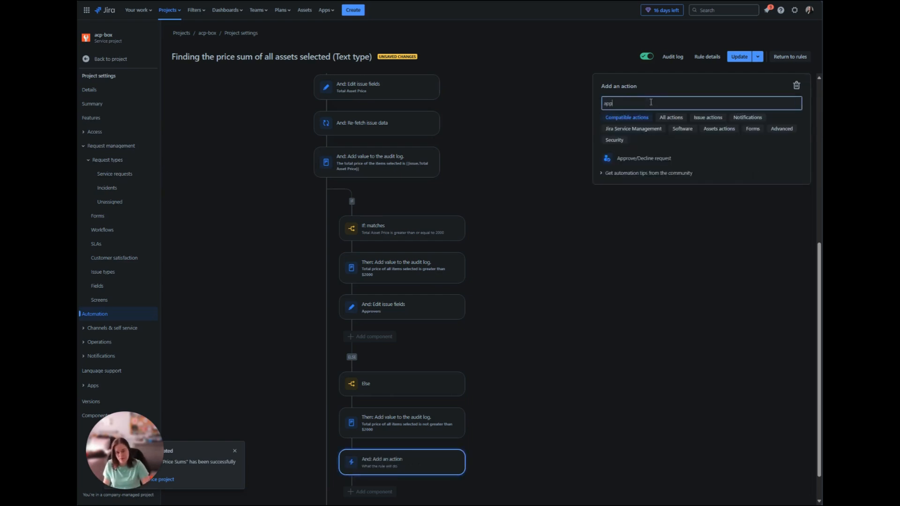
left_click(662, 160)
left_click(667, 135)
left_click(662, 153)
left_click(745, 159)
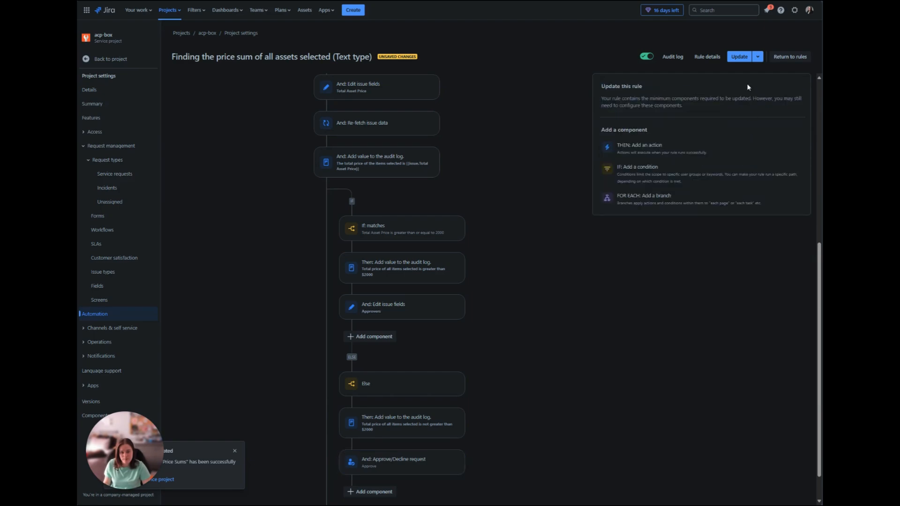
scroll(520, 199, "down", 1)
left_click(738, 57)
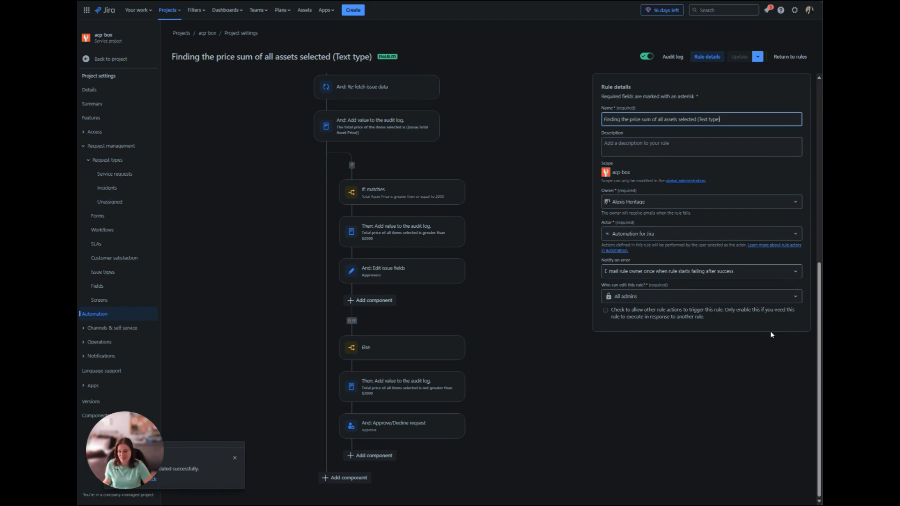
left_click(280, 218)
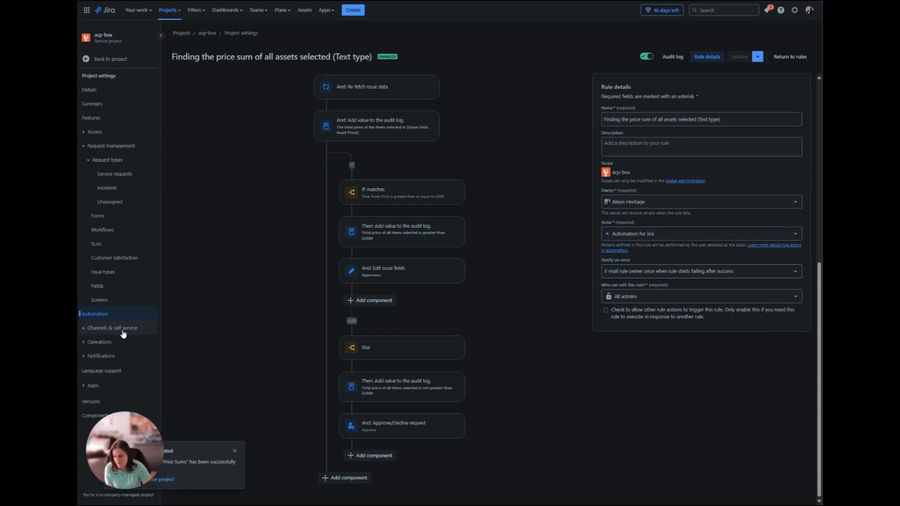
Open the acp-box customer portal and start an Asset Testing for Price Sums request from Common Requests.
left_click(121, 64)
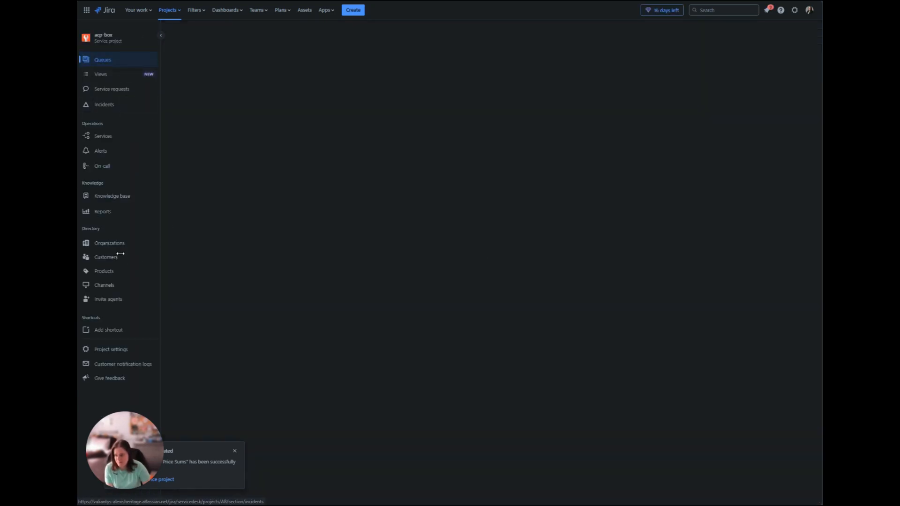
left_click(112, 285)
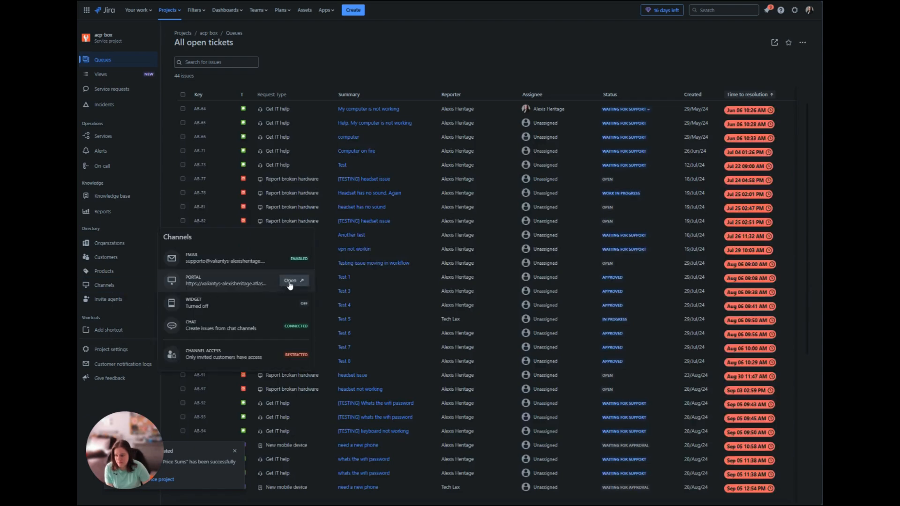
left_click(225, 281)
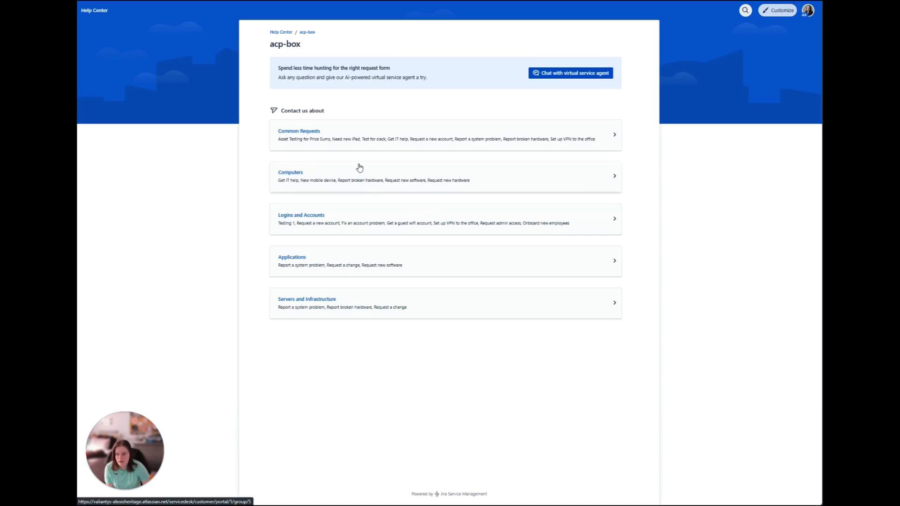
left_click(370, 139)
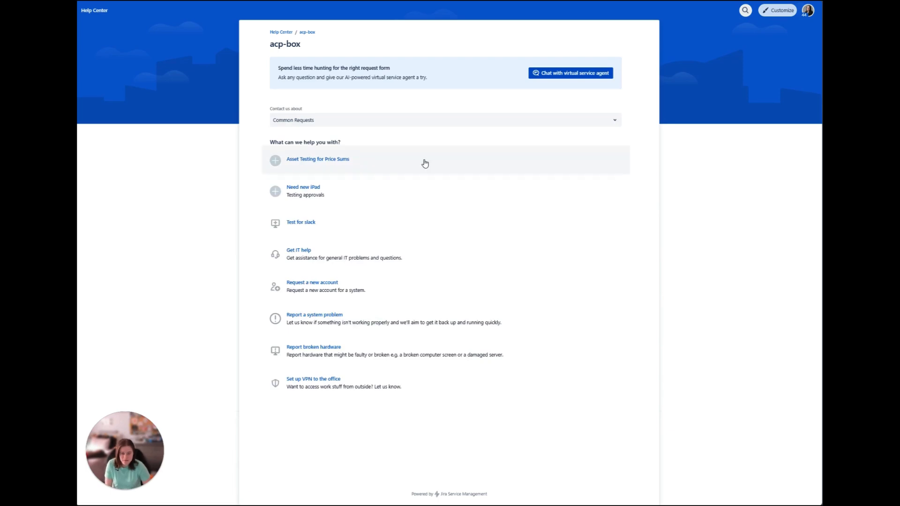
left_click(323, 161)
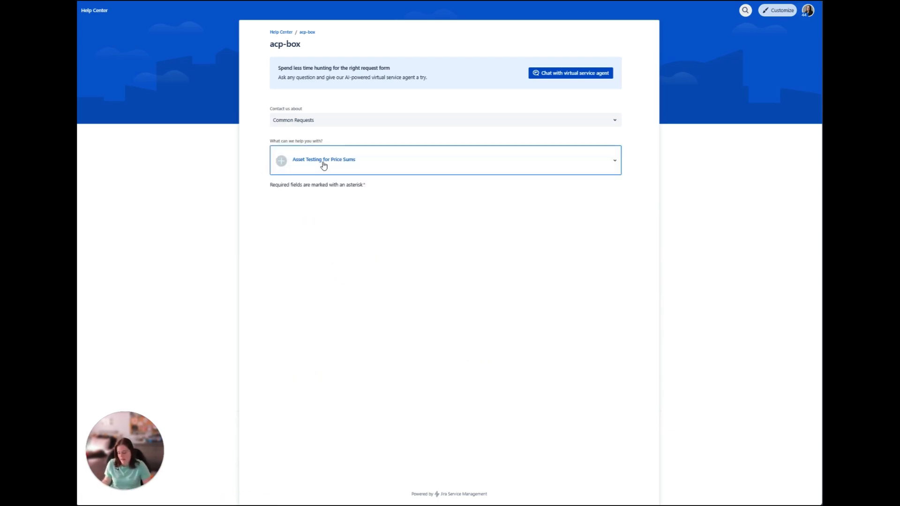
Enter "Over 2,000" as the request's summary.
left_click(342, 238)
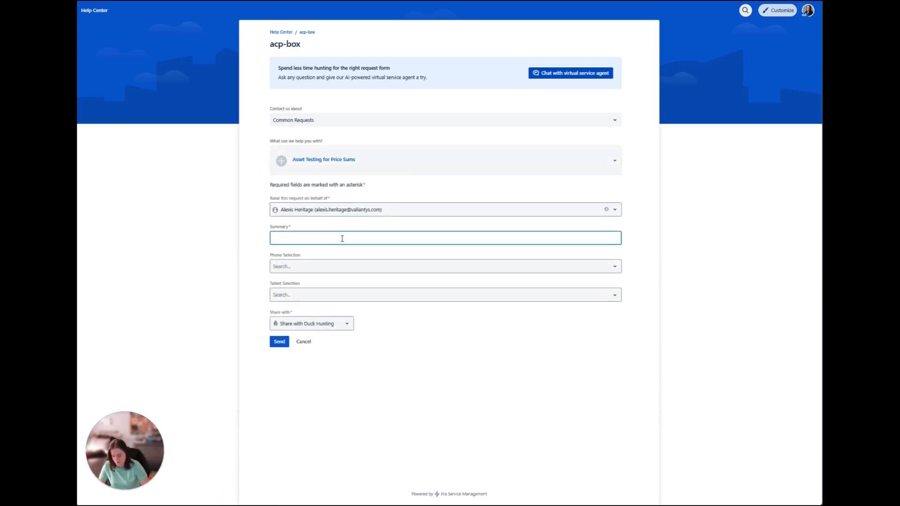
type("Over")
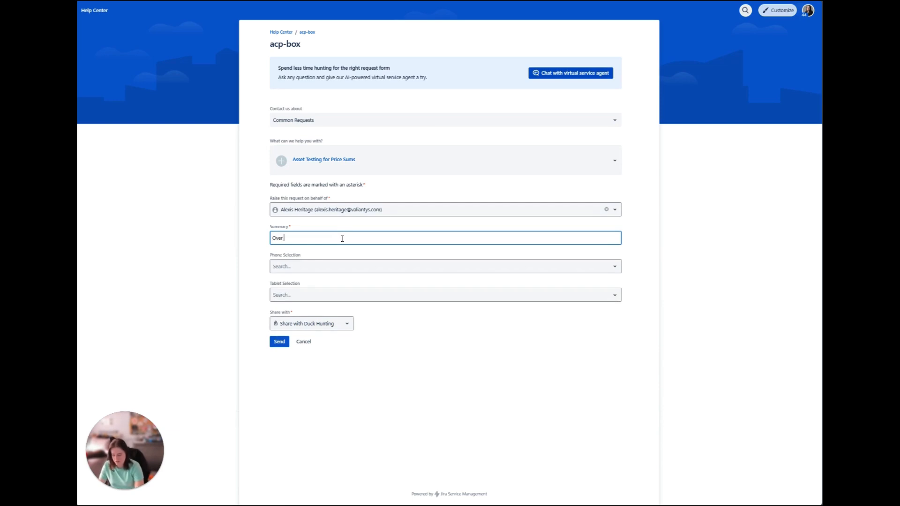
type(" 2,000")
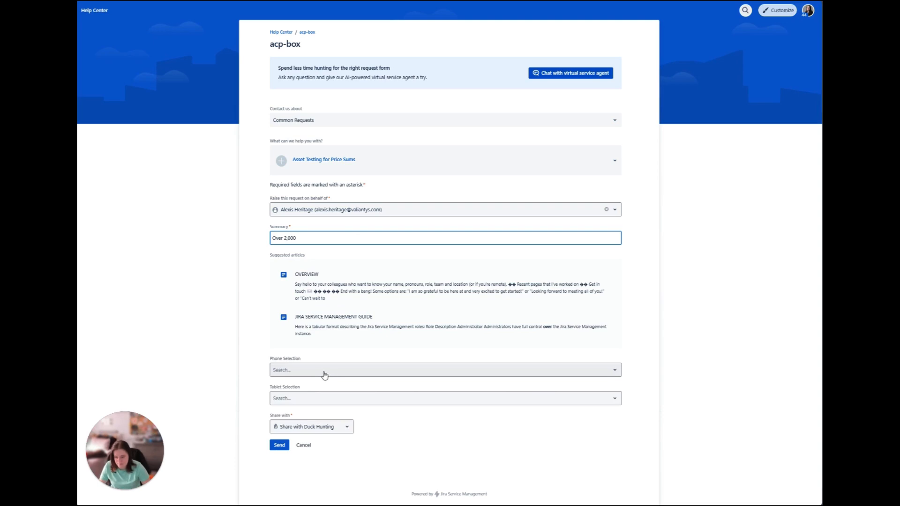
Select the $1200 Apple and $1400 Apple phones in the request's Phone Selection.
left_click(320, 371)
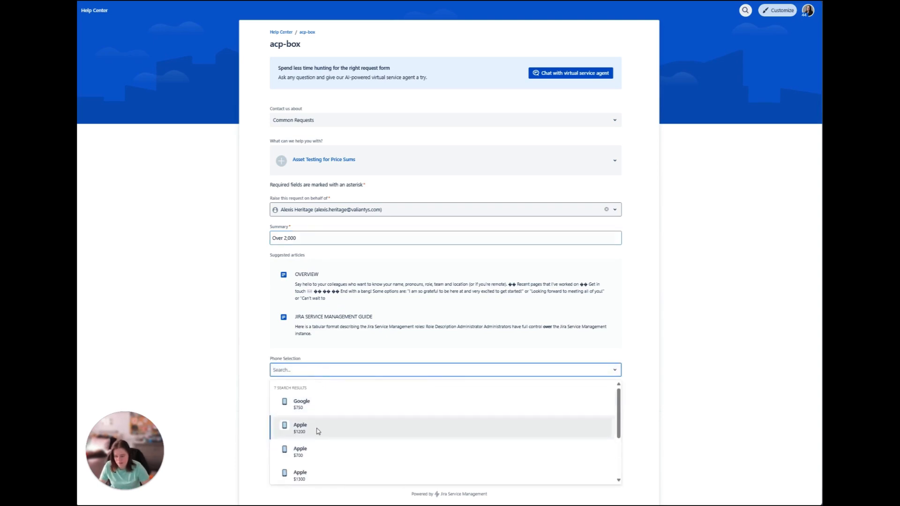
left_click(318, 431)
left_click(372, 370)
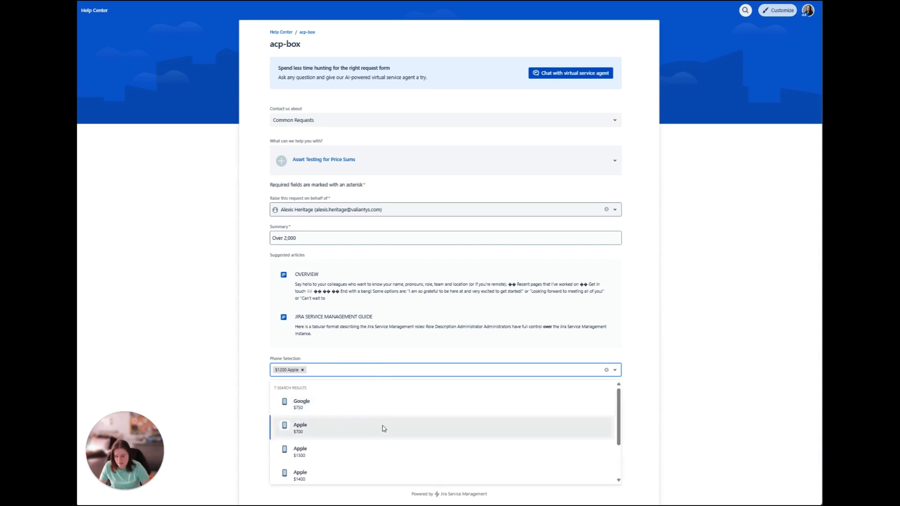
scroll(383, 429, "down", 1)
scroll(328, 421, "down", 1)
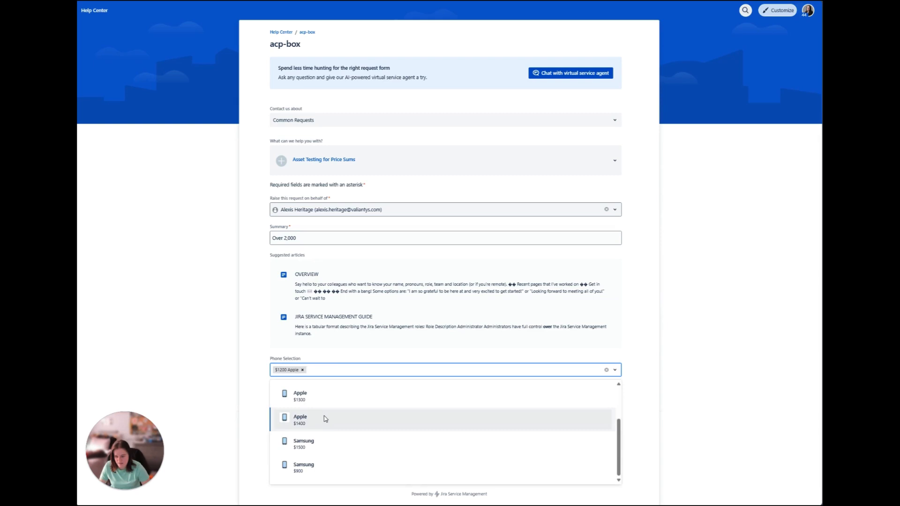
left_click(323, 418)
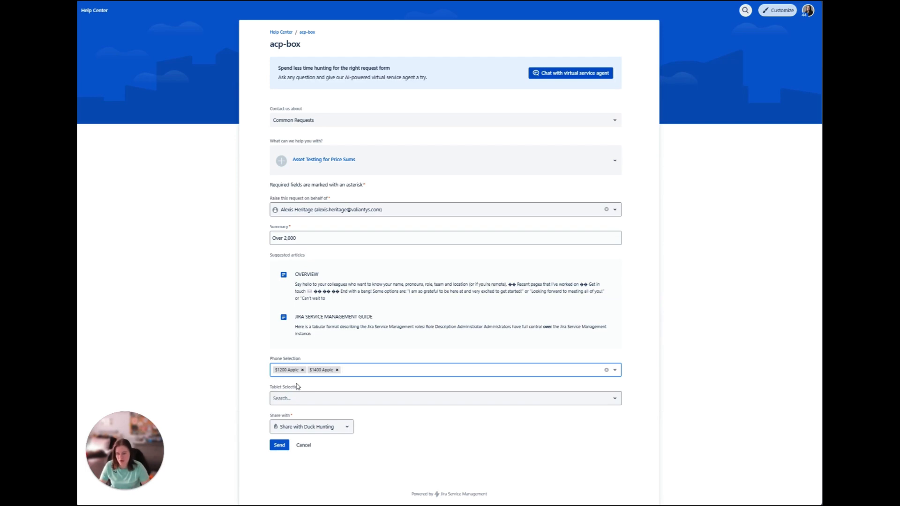
Select the $40 Amazon 64 GB tablet in Tablet Selection and send the request.
left_click(297, 400)
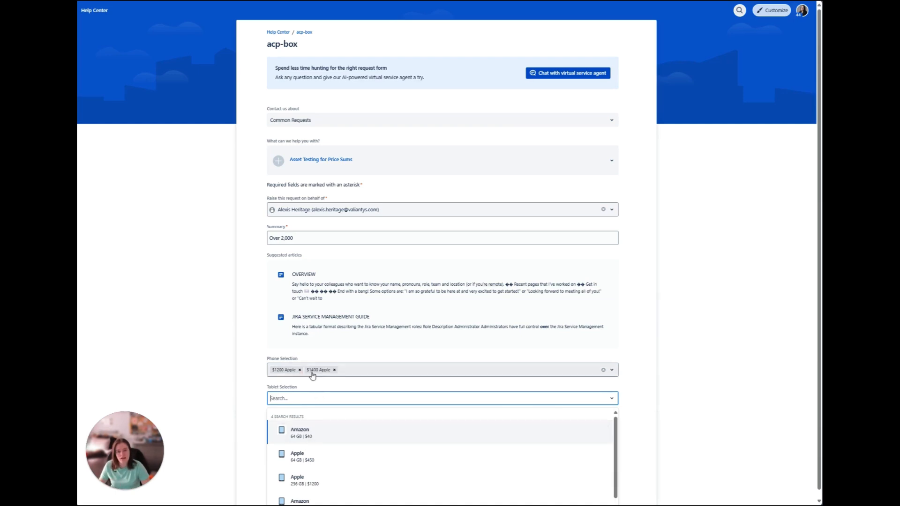
left_click(320, 431)
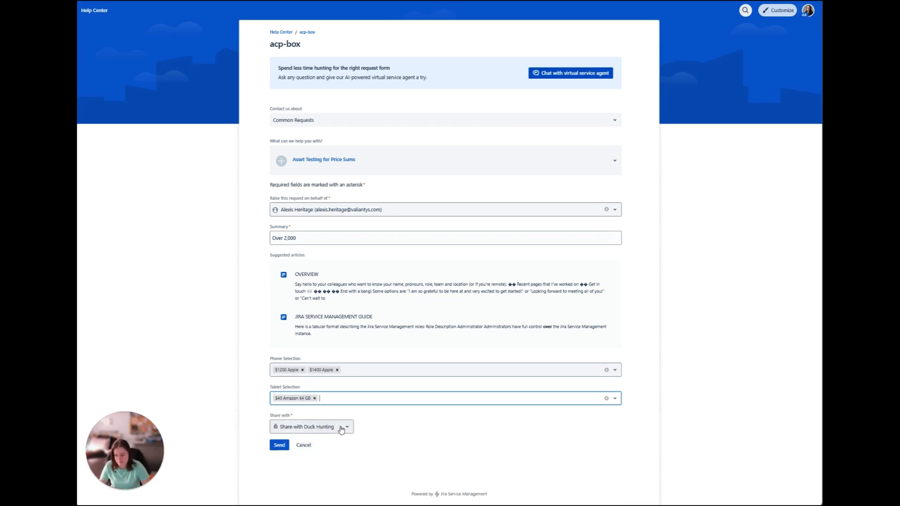
left_click(280, 447)
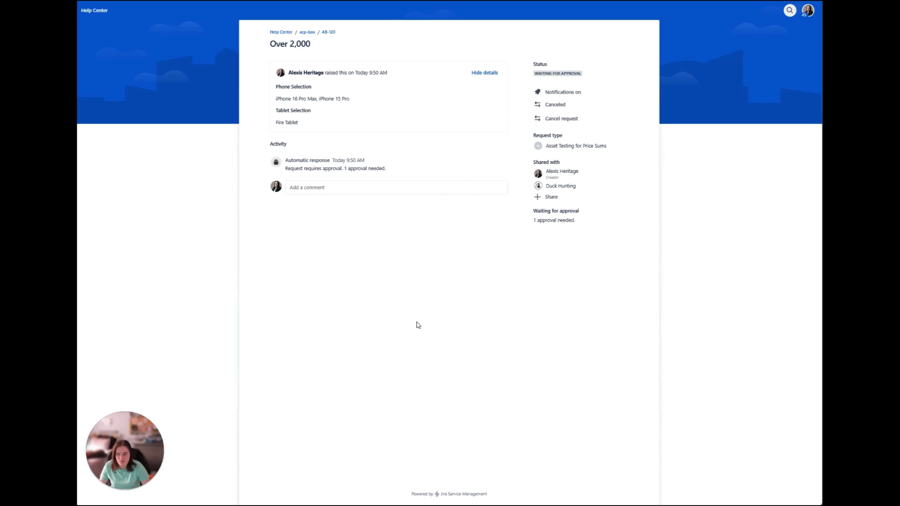
Check the submitted "Over 2,000" request's phone selection and open its issue in the Jira agent view.
left_click_drag(352, 100, 276, 96)
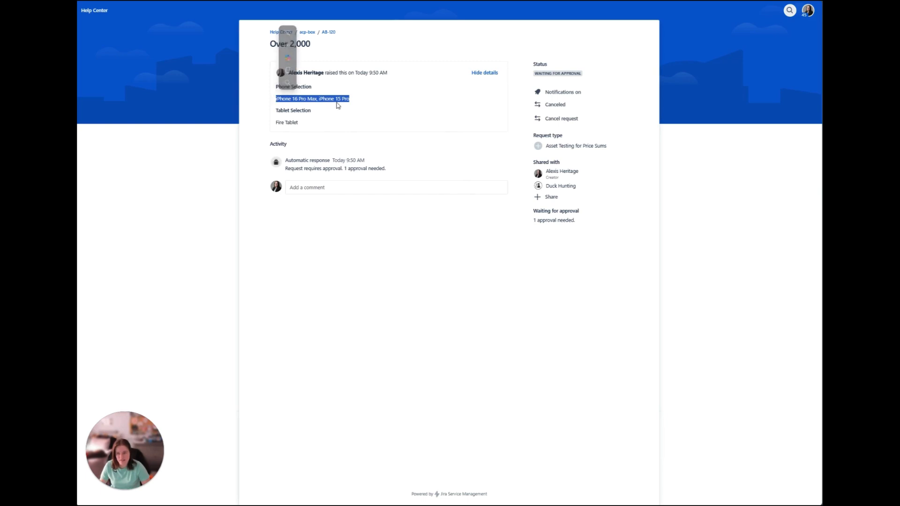
left_click(374, 344)
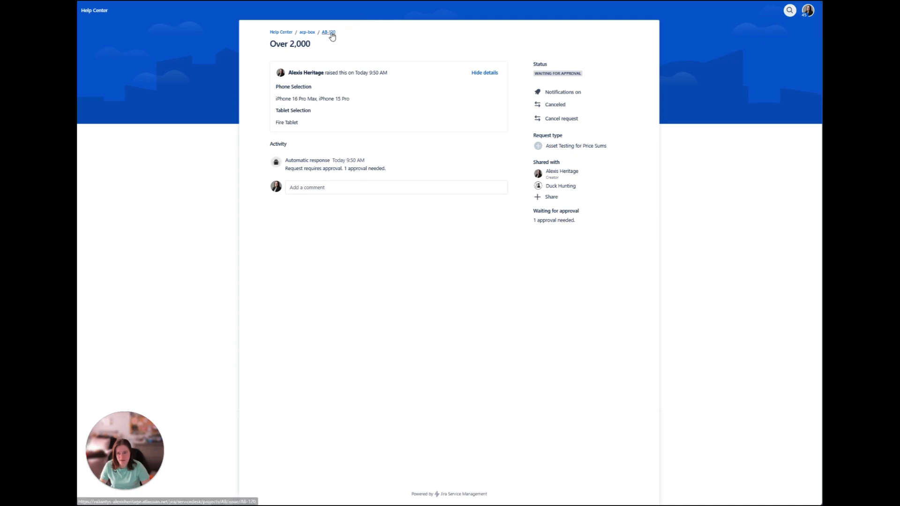
left_click(328, 33)
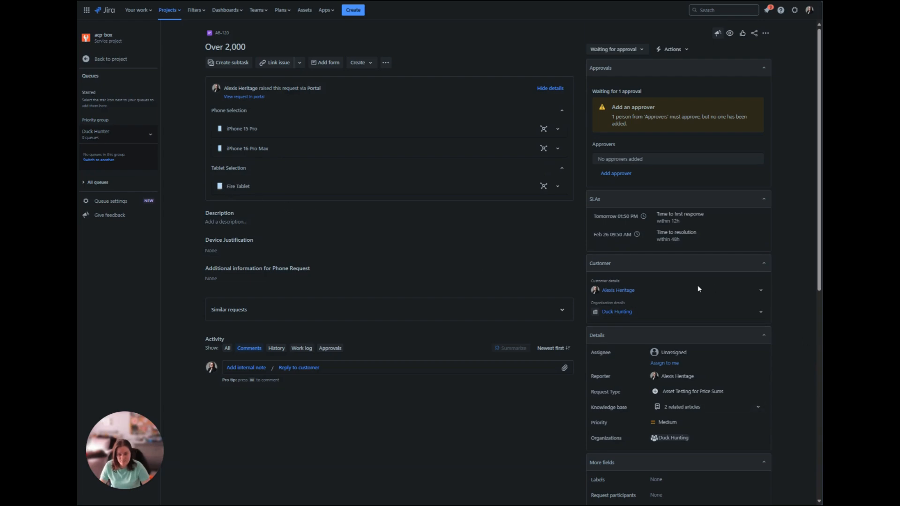
Check the "Over 2,000" issue's details and run the "Finding the price sum of all assets selected (Text type)" automation on it.
scroll(697, 289, "down", 1)
scroll(697, 289, "up", 1)
scroll(691, 287, "down", 1)
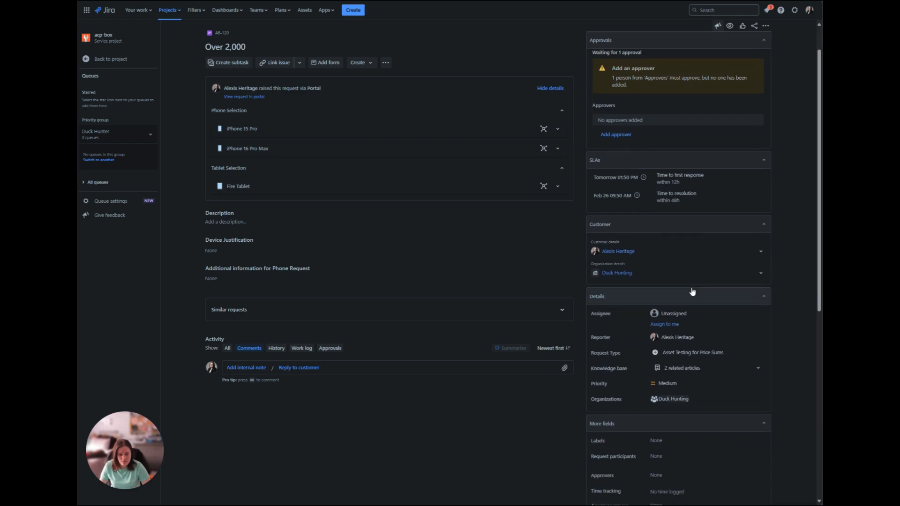
scroll(692, 291, "up", 1)
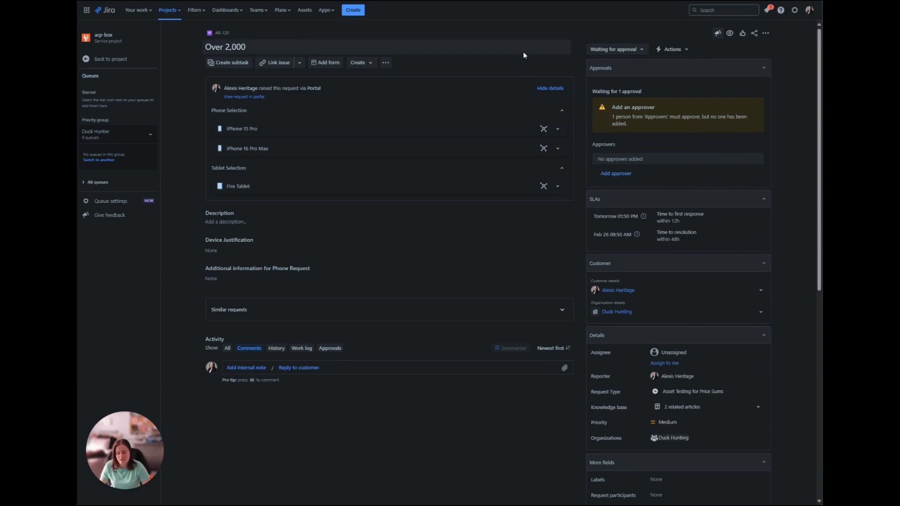
left_click(675, 50)
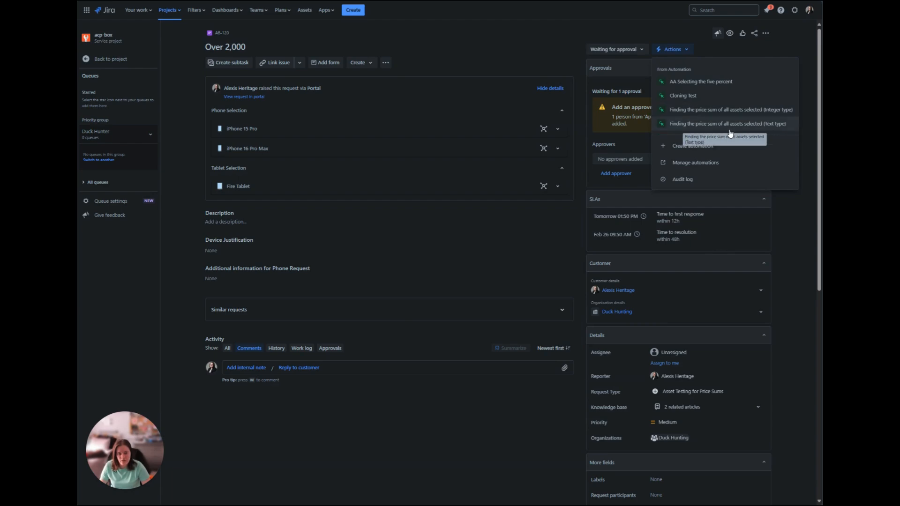
left_click(730, 130)
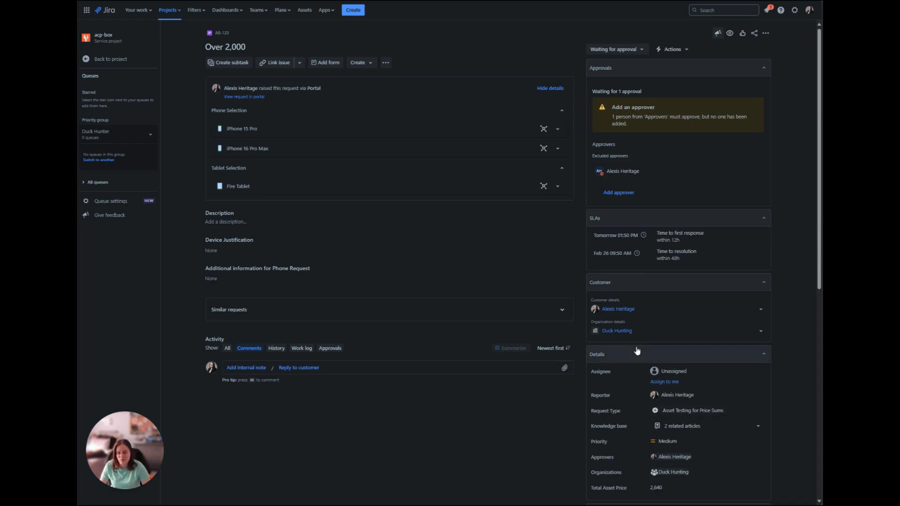
Change the "Over 2,000" issue's reporter to the tech test account.
left_click(699, 396)
type("tech")
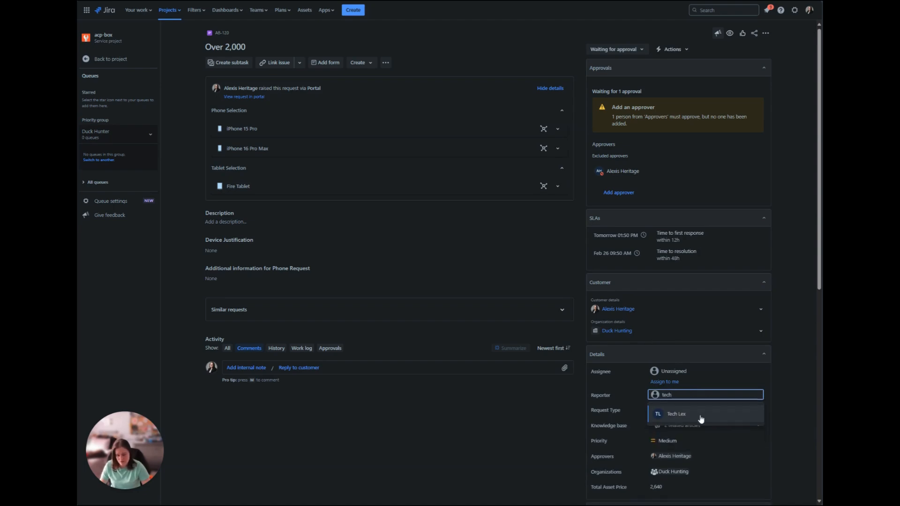
left_click(700, 416)
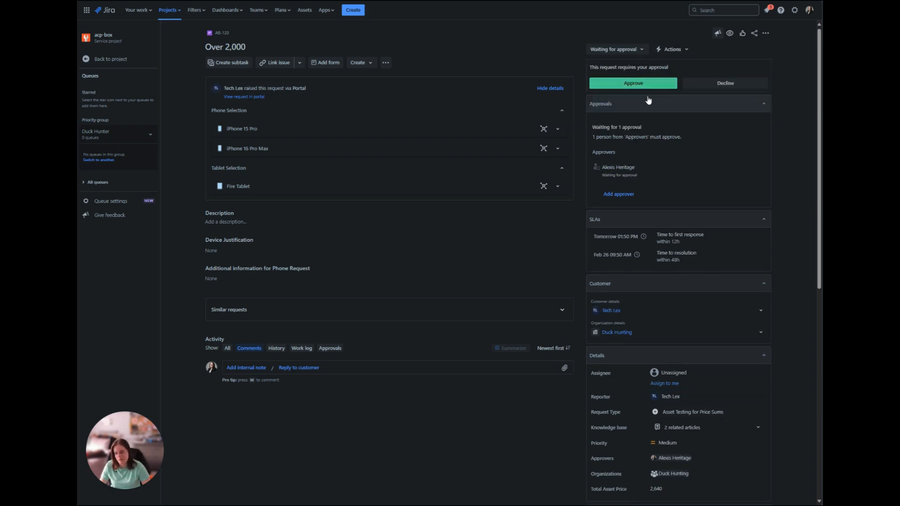
Remove the approver from the "Over 2,000" issue's approvals and rerun the asset price sum automation.
left_click(758, 170)
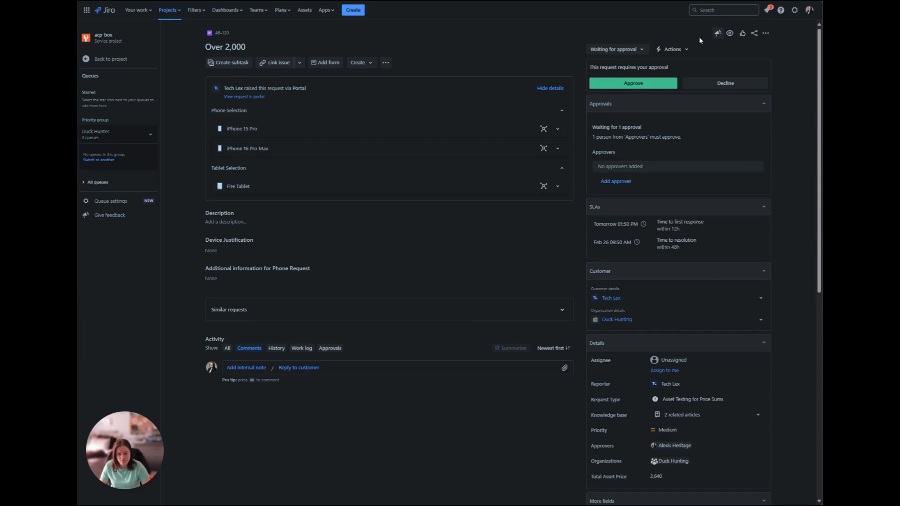
left_click(681, 50)
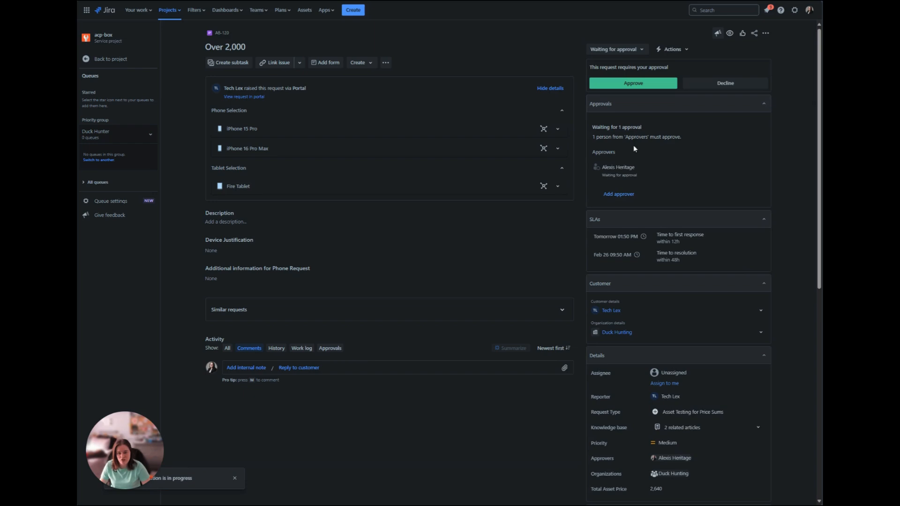
Check the approver listed on the "Over 2,000" issue and approve the request.
mouse_move(616, 173)
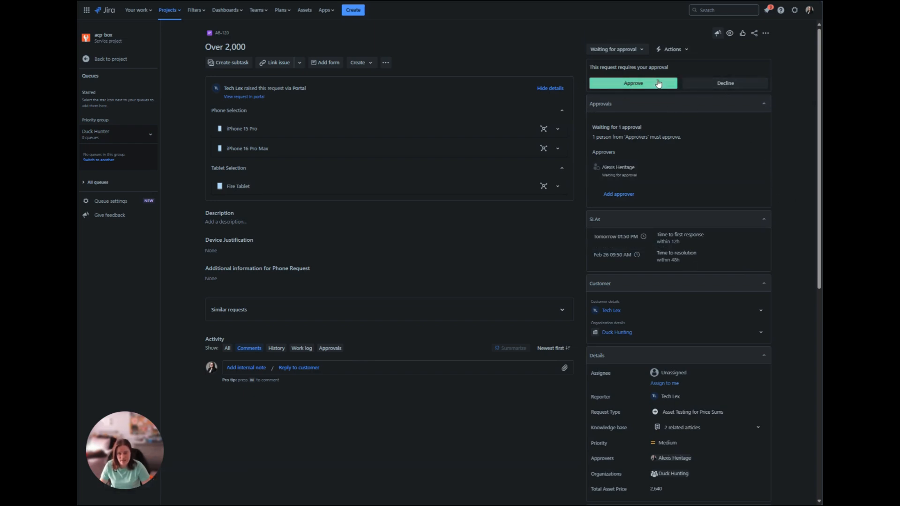
left_click(659, 84)
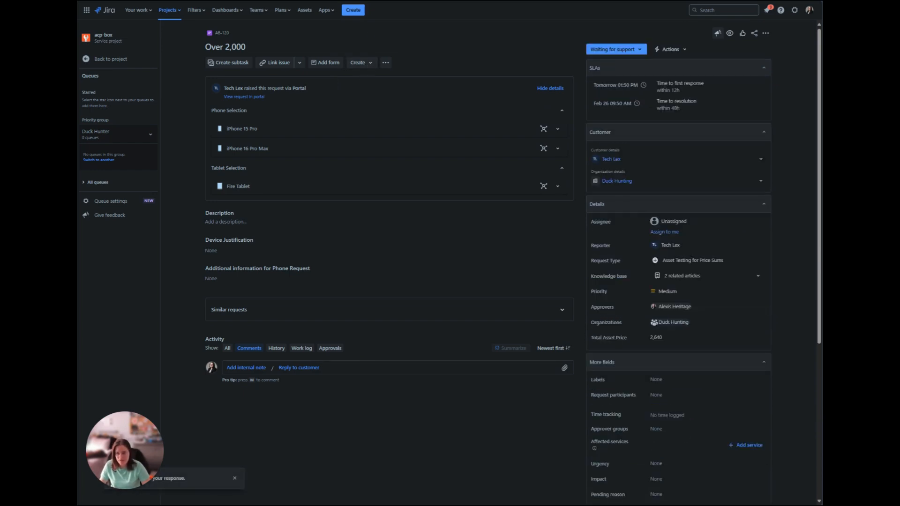
Switch back to the acp-box portal and start a new "Asset Testing for Price Sums" request with the summary "Under 2,000".
key("ctrl+Tab")
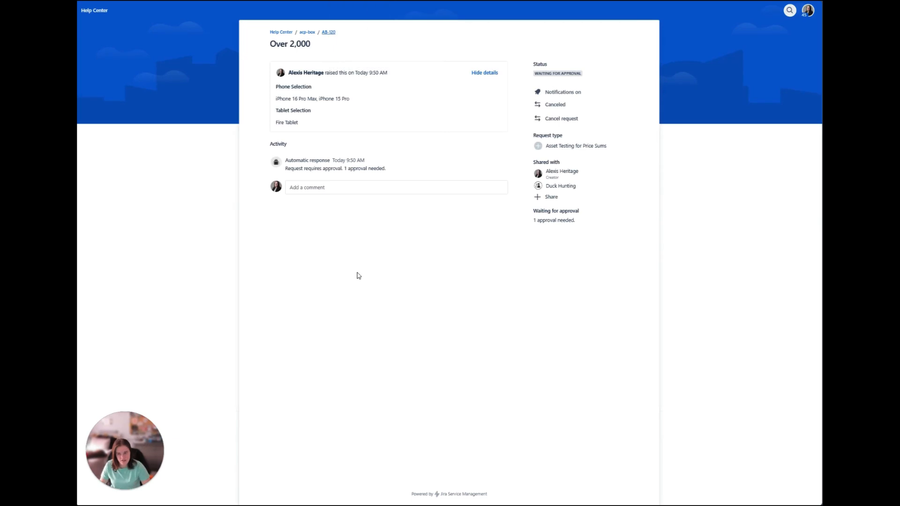
left_click(308, 33)
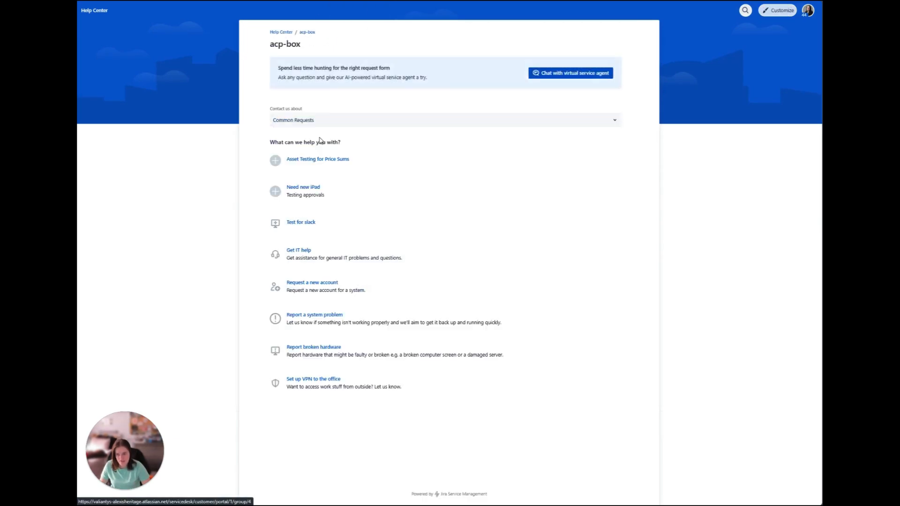
left_click(326, 172)
left_click(322, 237)
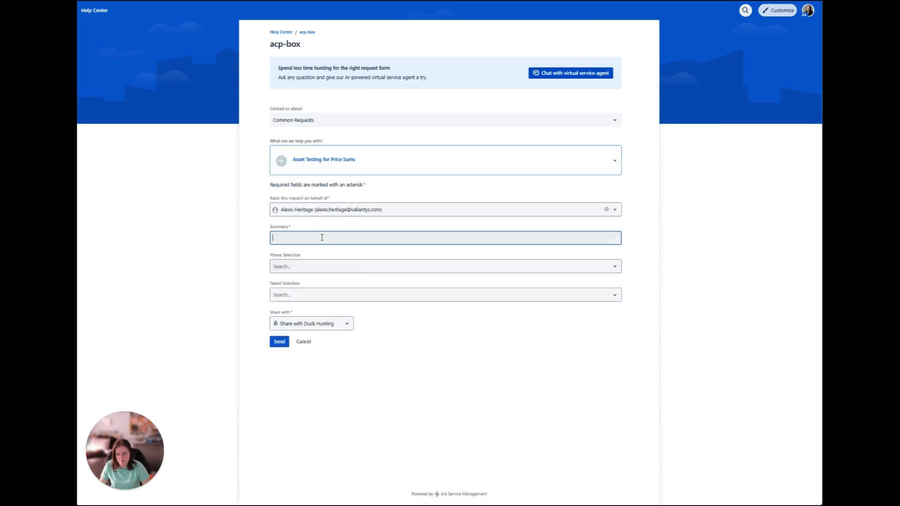
type("Under 2,000")
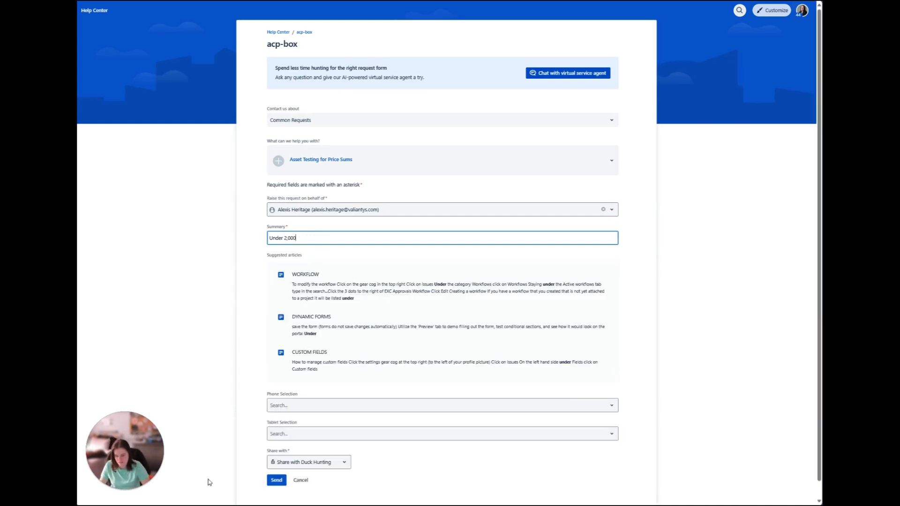
Select the $750 Google phone in Phone Selection, leave Tablet Selection empty, and send the request.
scroll(243, 394, "down", 1)
left_click(283, 394)
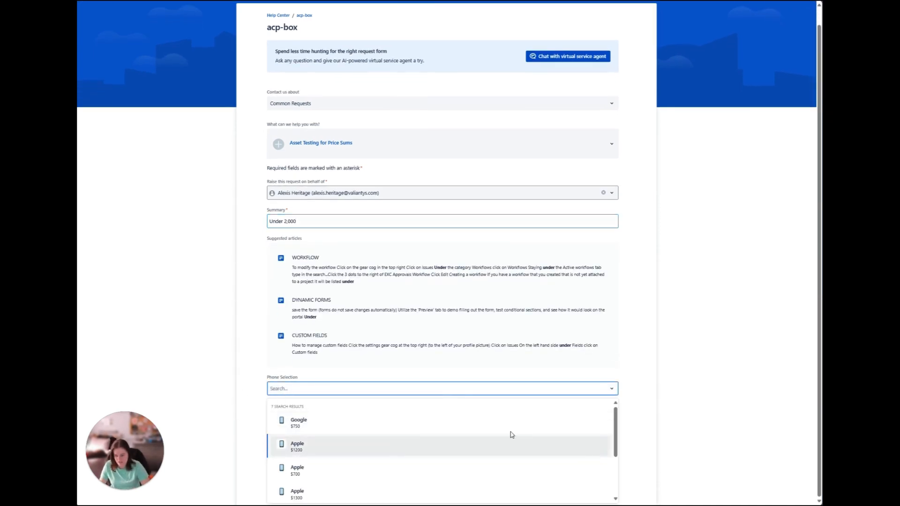
left_click(425, 423)
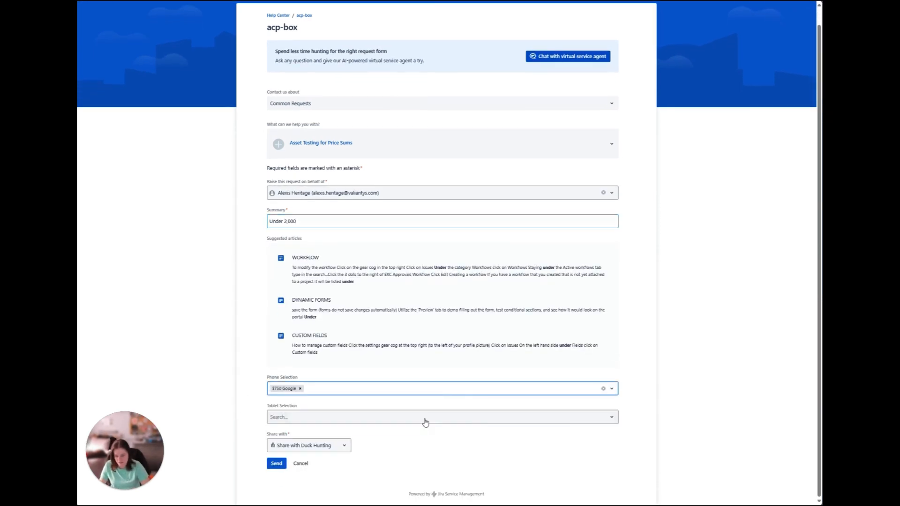
left_click(353, 415)
left_click(635, 415)
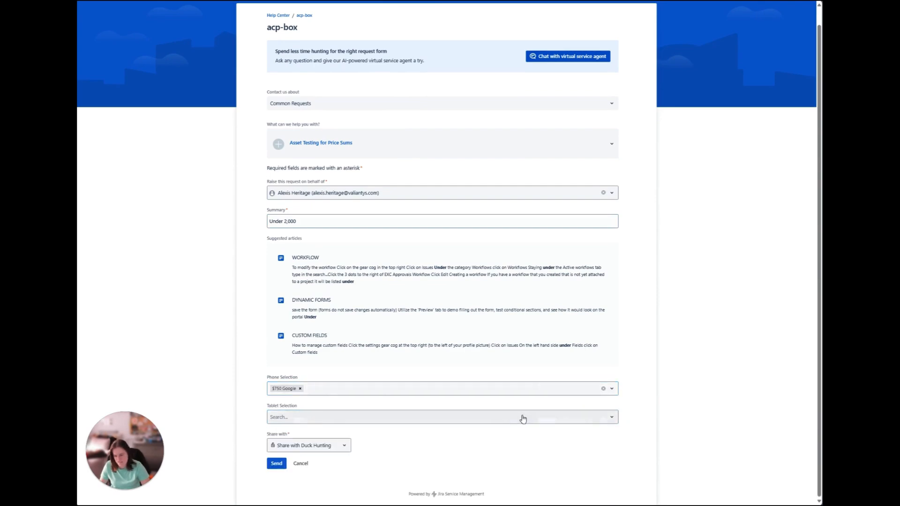
left_click(277, 465)
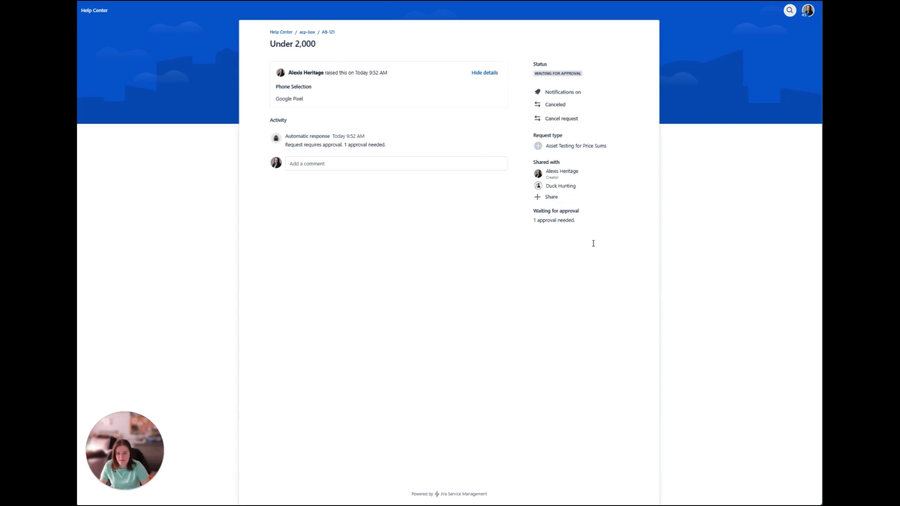
Open the "Under 2,000" issue in the Jira agent view and run the "Finding the price sum of all assets selected (Integer type)" automation.
left_click_drag(311, 98, 402, 41)
left_click(426, 45)
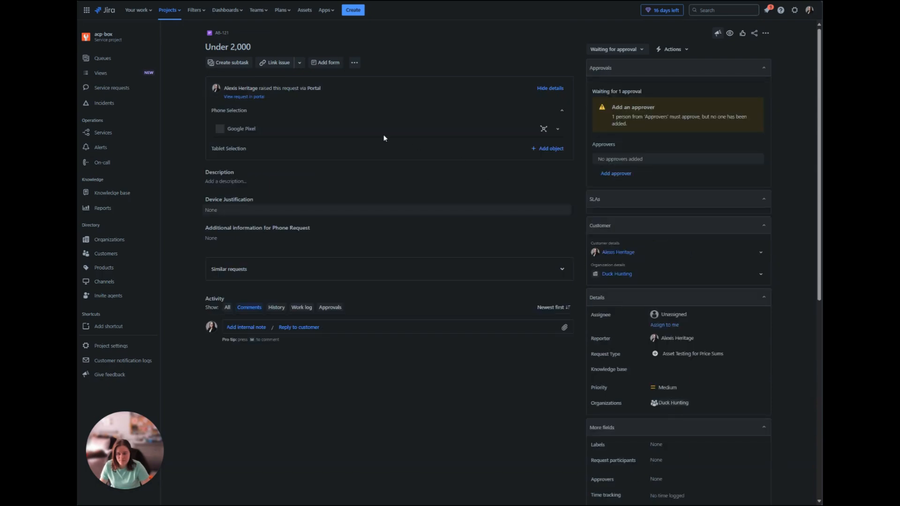
left_click(673, 50)
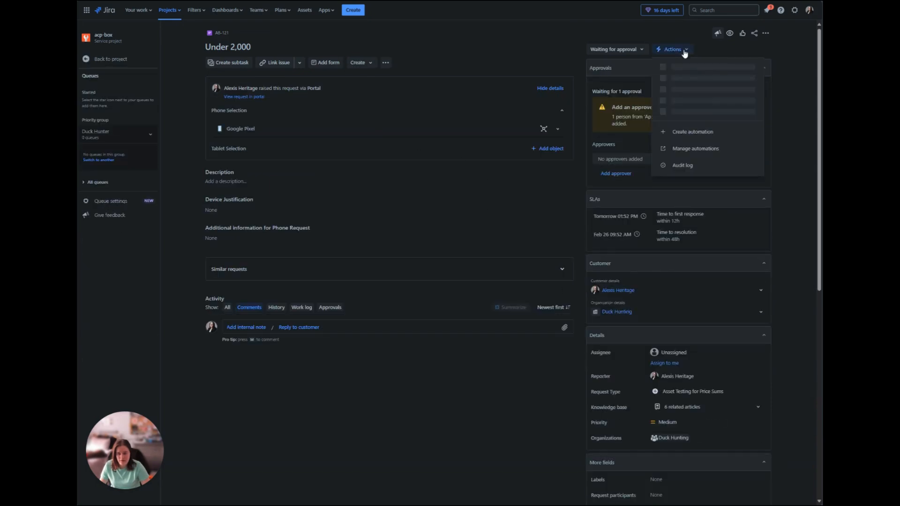
left_click(716, 112)
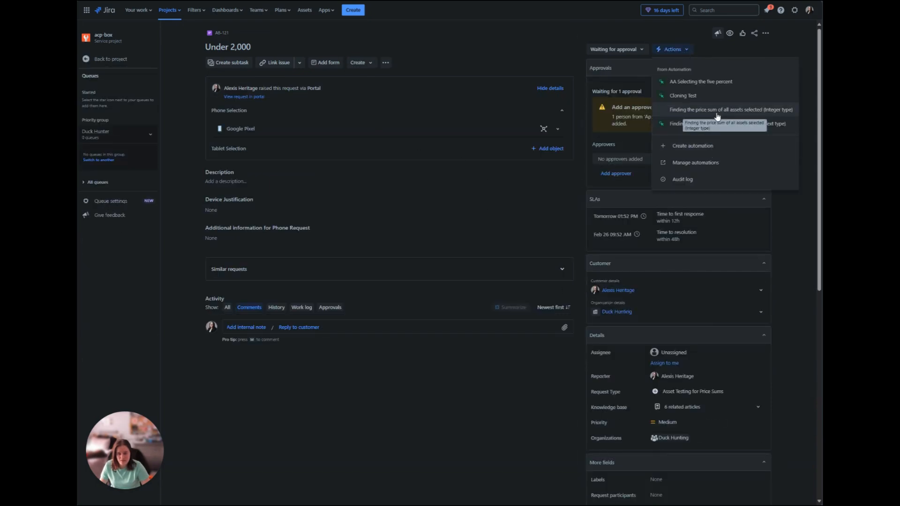
left_click(533, 24)
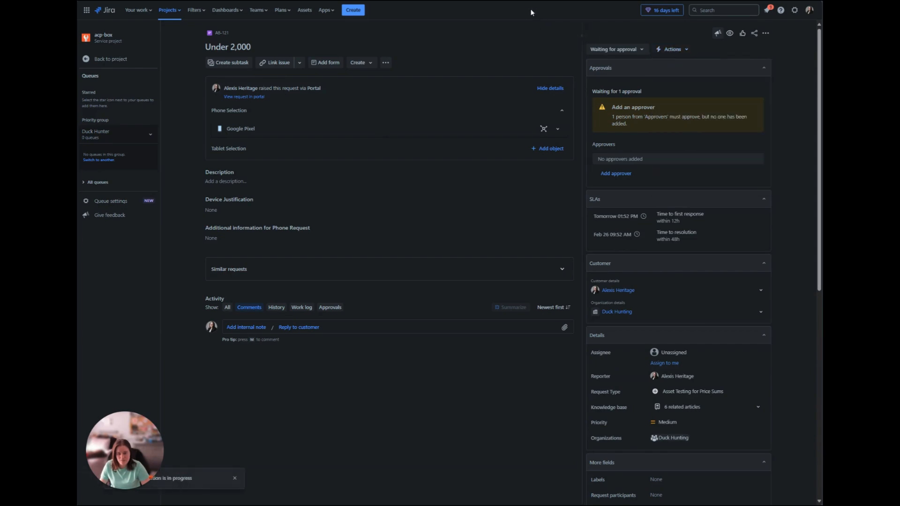